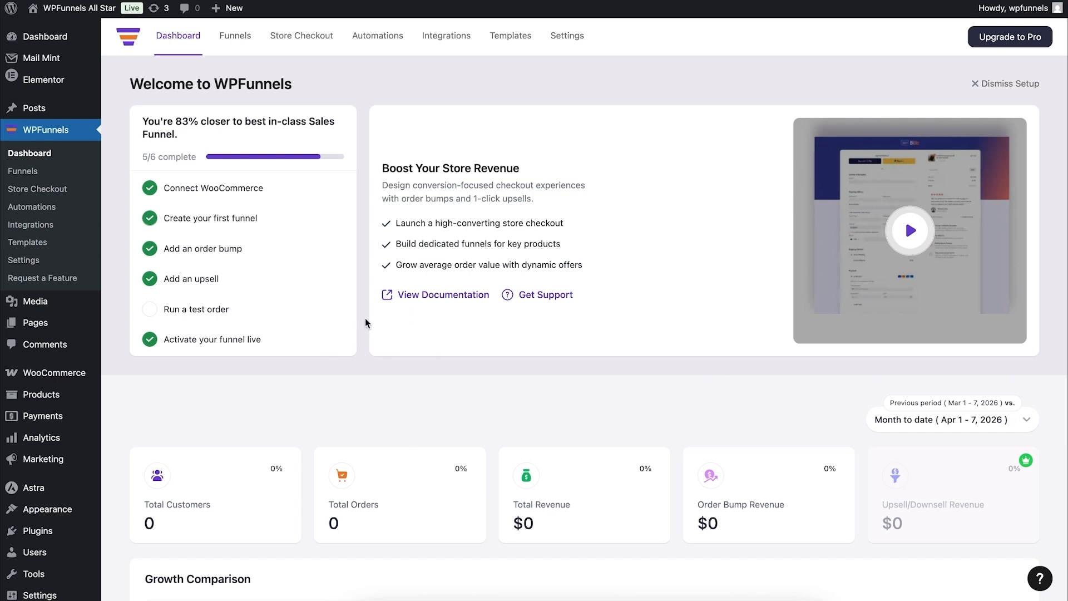
# - Open the Store Checkout area, start a new store checkout and browse the available checkout templates
pyautogui.scroll(-1, 292, 260)
pyautogui.click(287, 40)
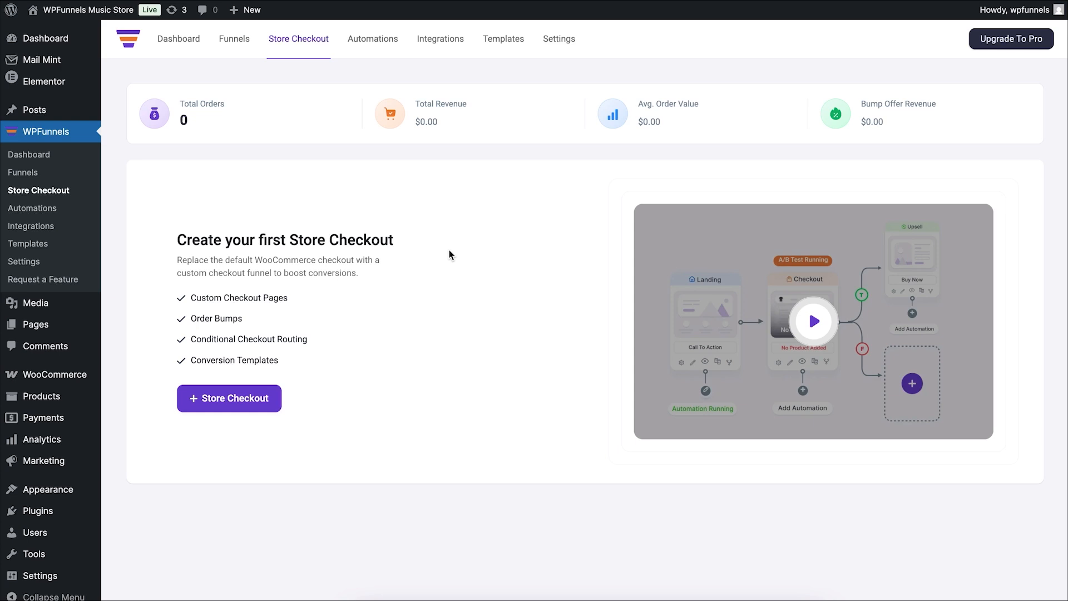
pyautogui.scroll(-2, 449, 250)
pyautogui.scroll(2, 442, 252)
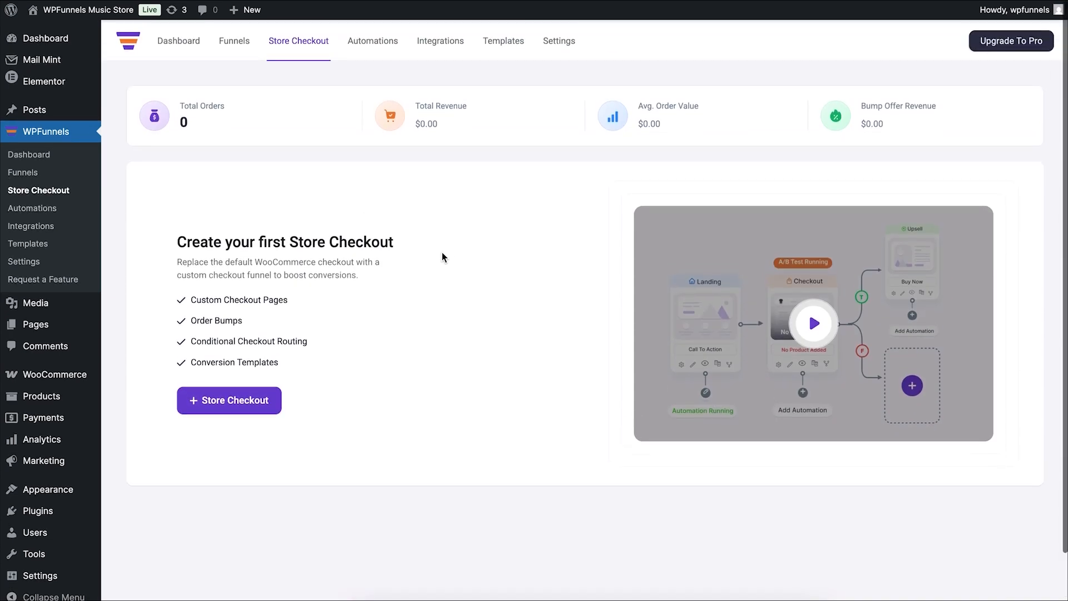
pyautogui.click(234, 403)
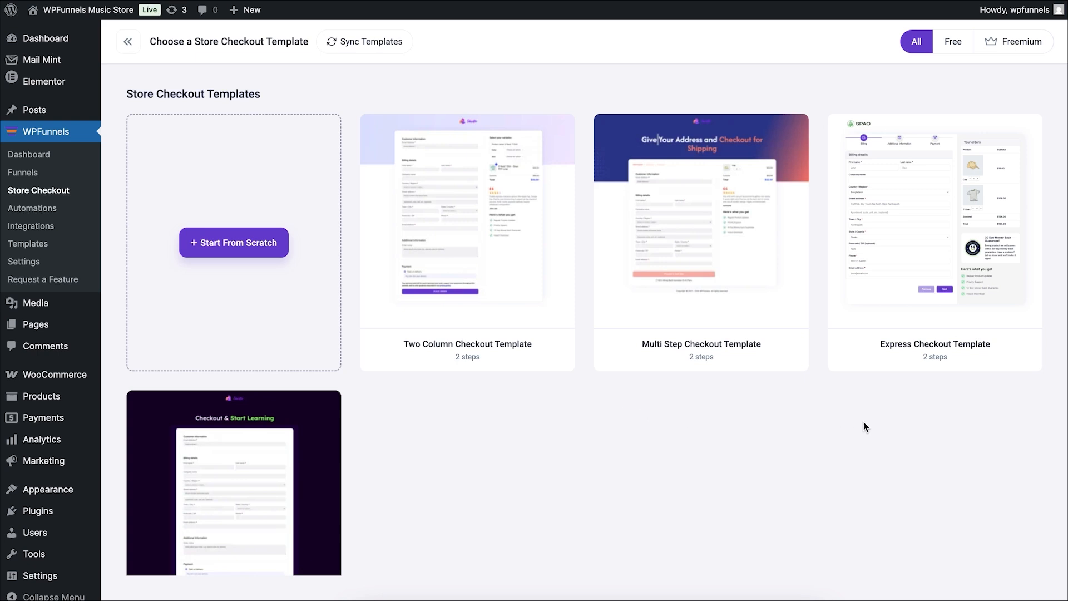
pyautogui.scroll(-2, 600, 439)
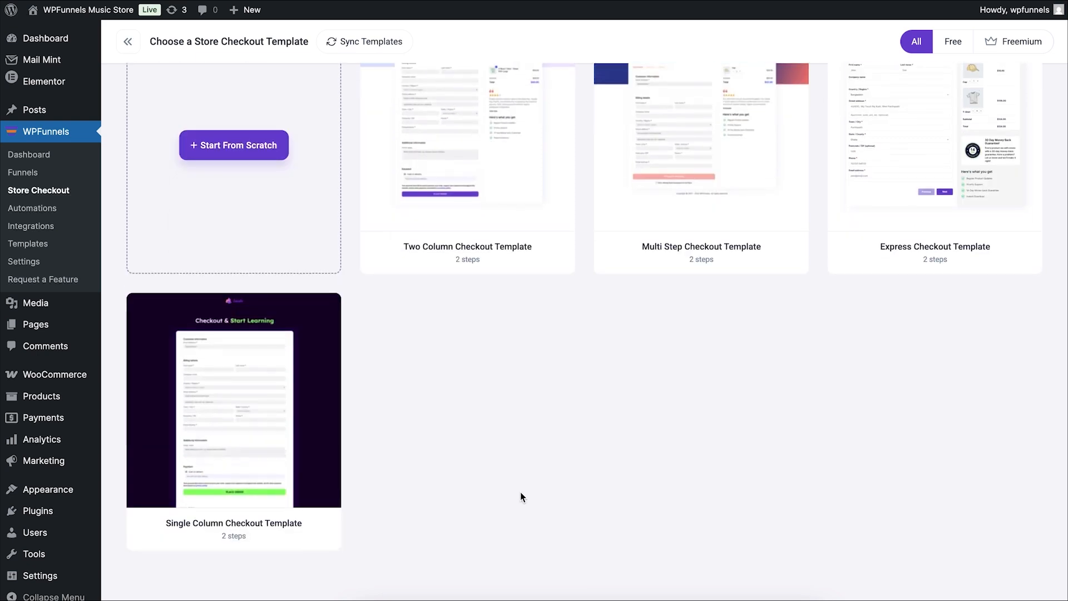
pyautogui.scroll(2, 568, 454)
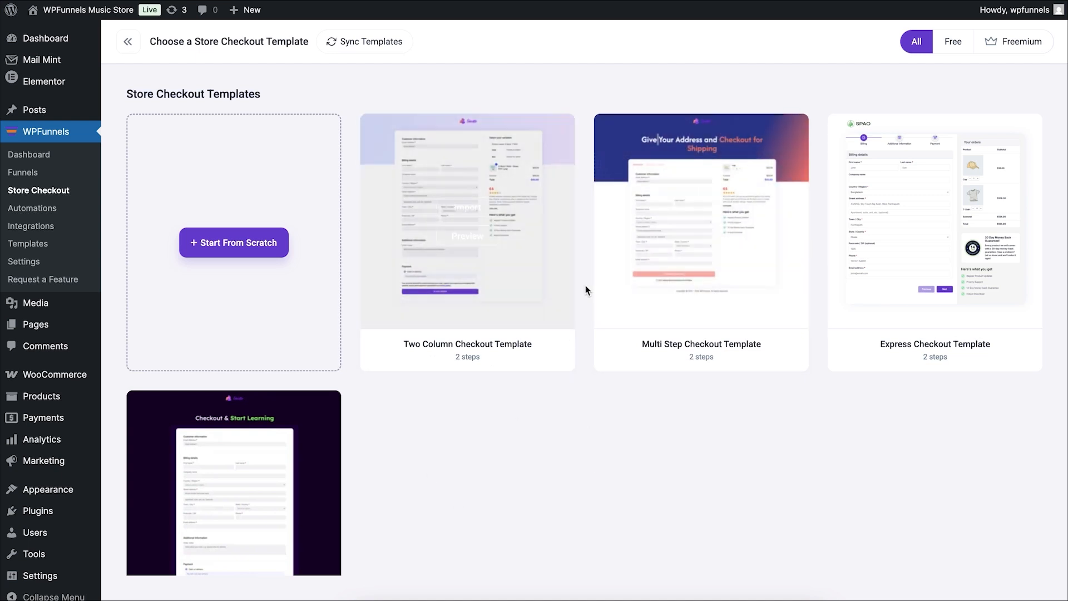
# - Preview the Checkout and Thankyou pages of the Two Column Checkout Template, then return to the template list
pyautogui.moveTo(415, 175)
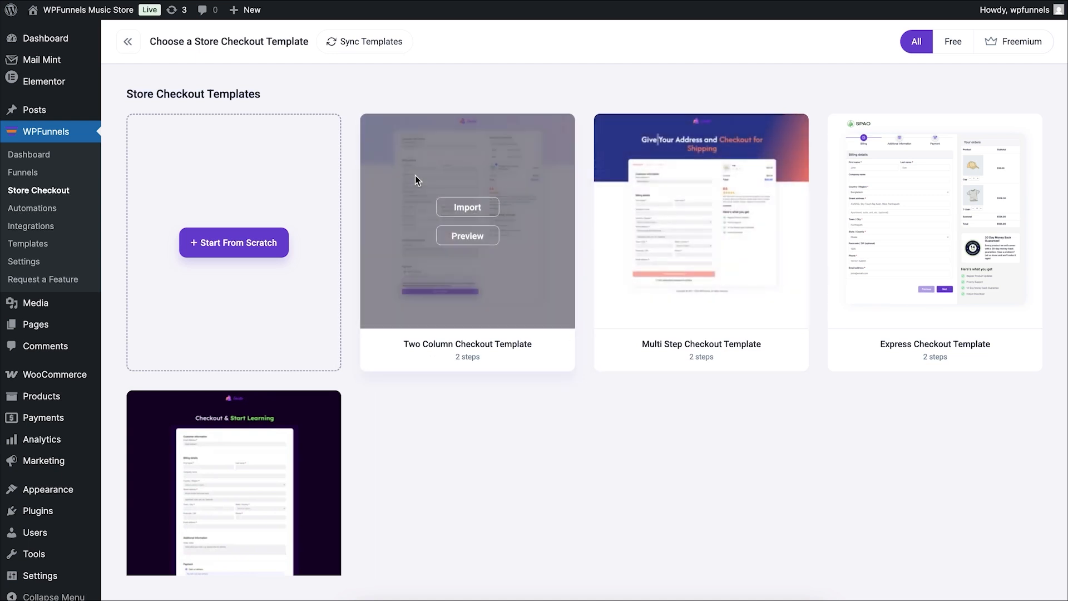
pyautogui.click(466, 247)
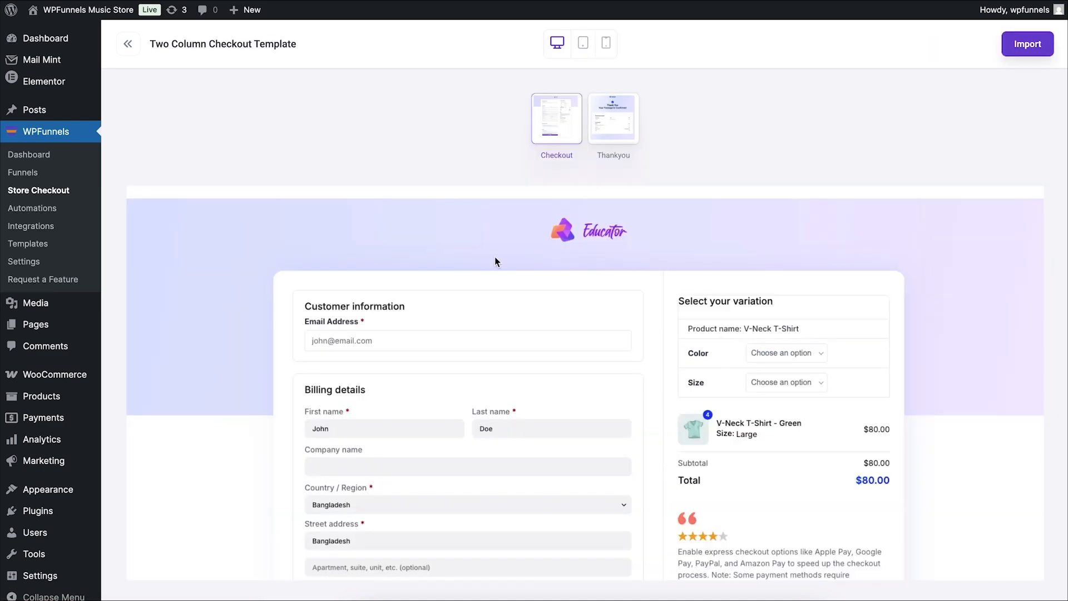
pyautogui.scroll(-10, 496, 262)
pyautogui.scroll(10, 495, 257)
pyautogui.click(599, 132)
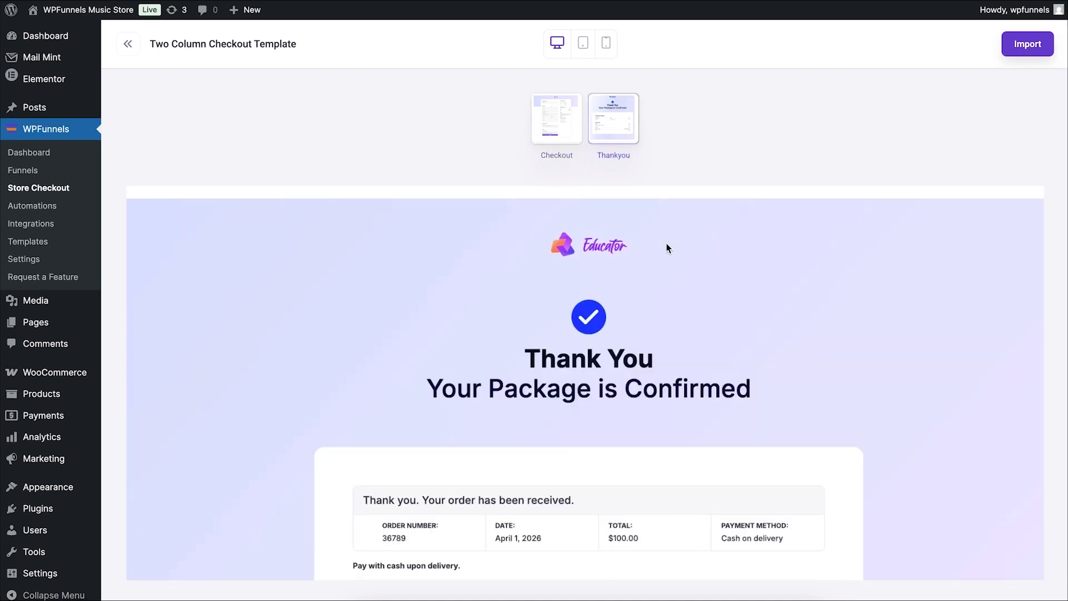
pyautogui.scroll(-3, 662, 248)
pyautogui.scroll(3, 662, 248)
pyautogui.click(567, 144)
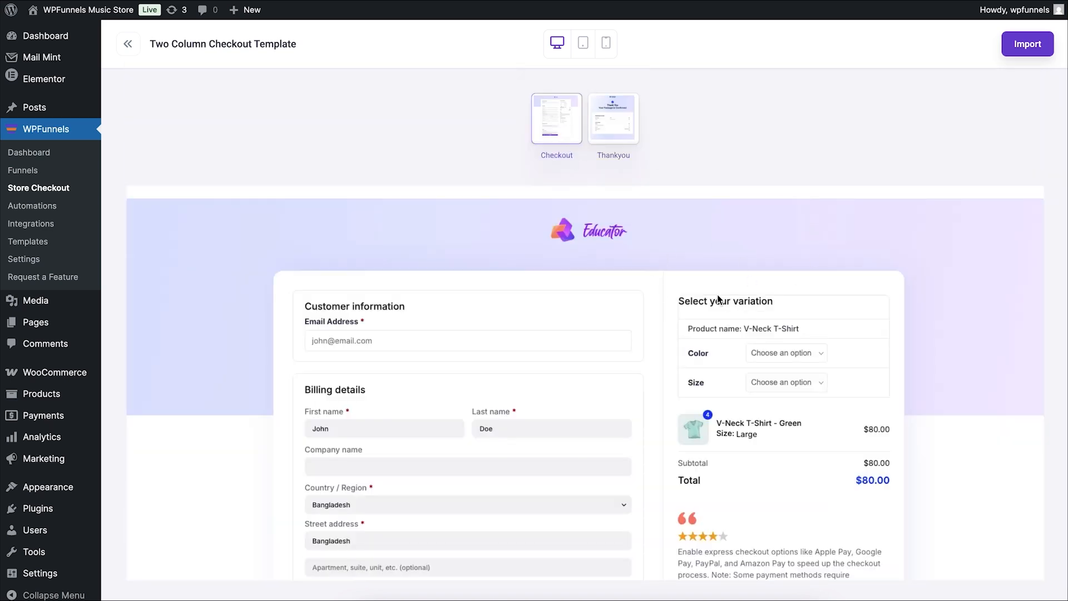
pyautogui.scroll(-5, 673, 306)
pyautogui.scroll(5, 671, 291)
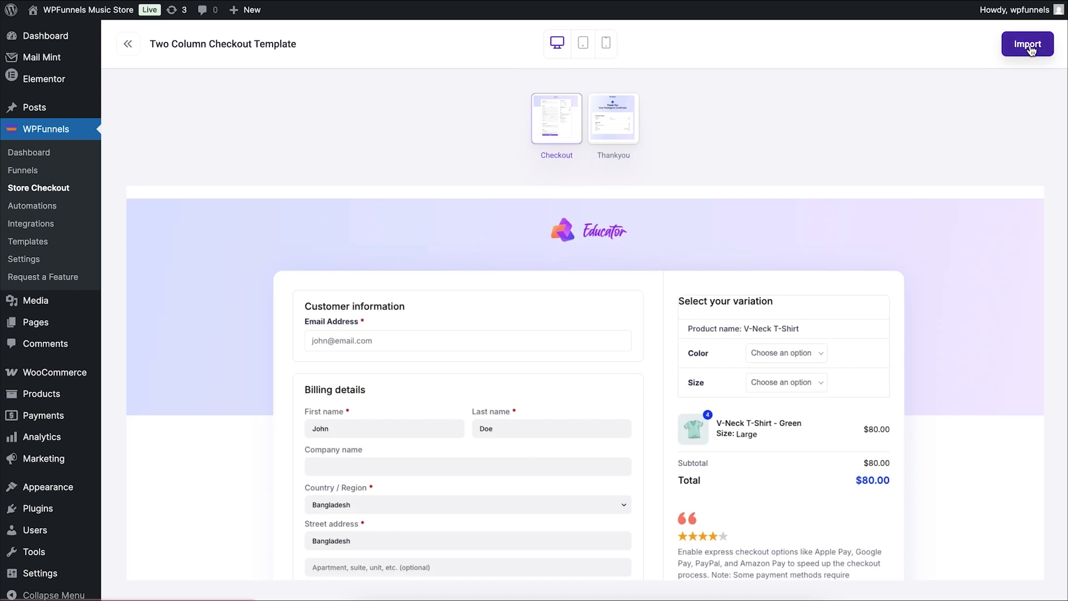
pyautogui.click(127, 44)
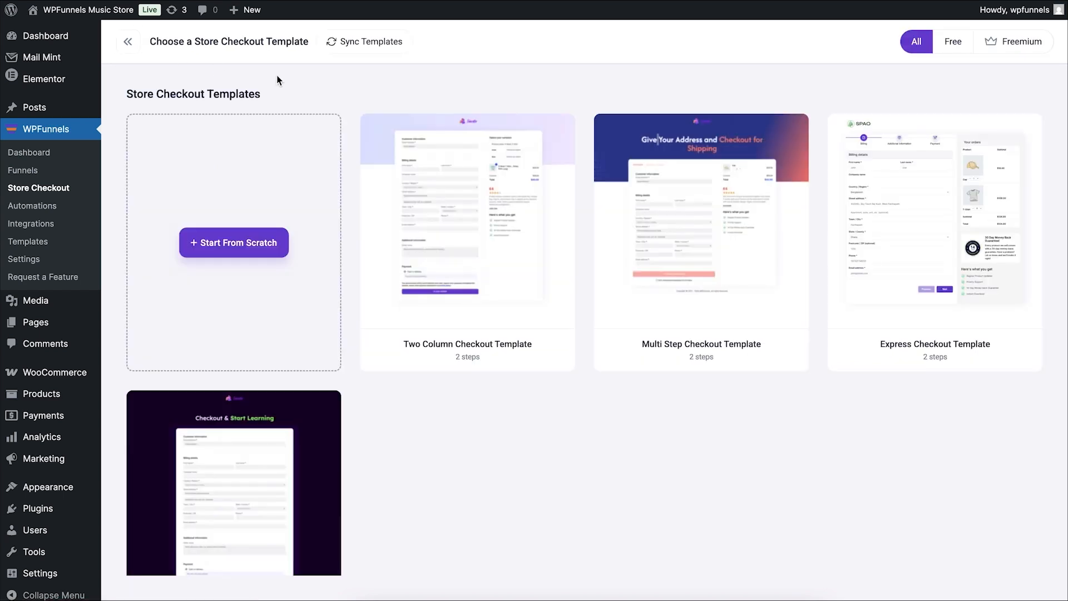
# - Import the Two Column Checkout Template and align its Thank You step level with the Checkout step on the canvas
pyautogui.click(472, 211)
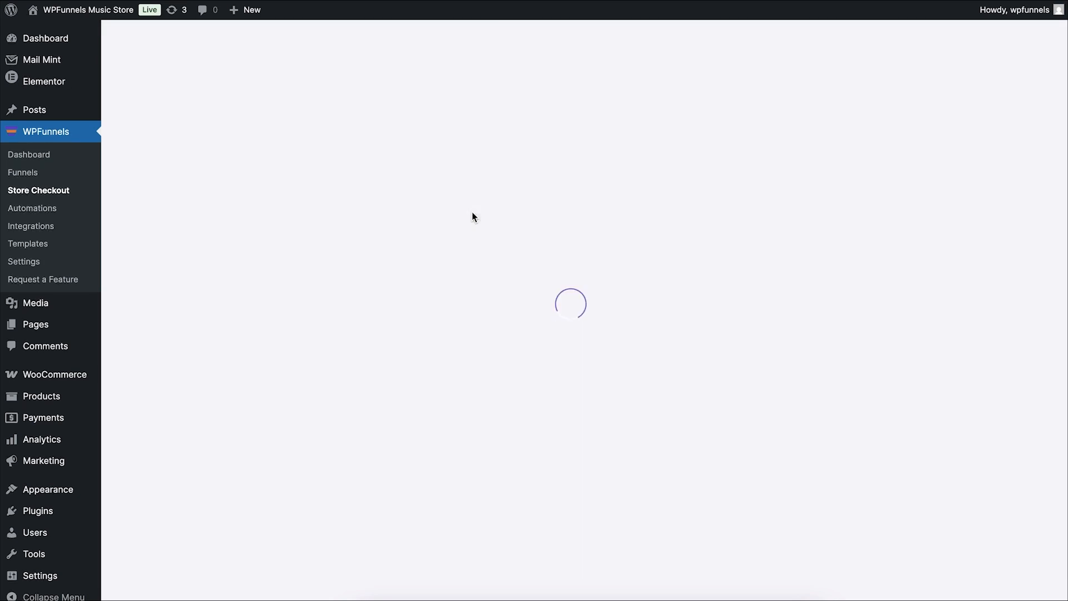
pyautogui.moveTo(589, 273)
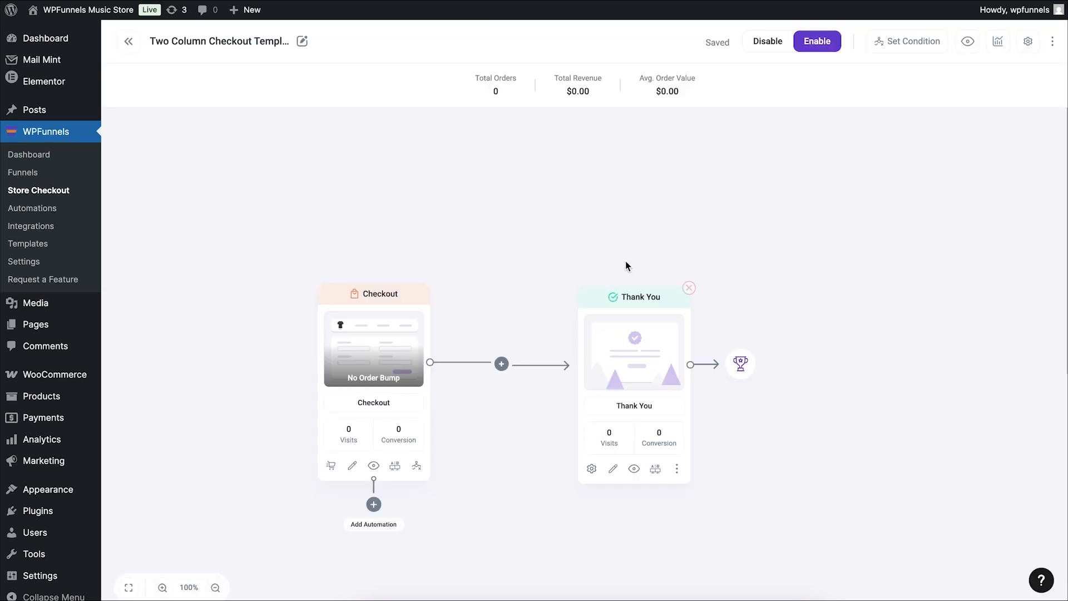
pyautogui.moveTo(500, 429); pyautogui.dragTo(593, 348)
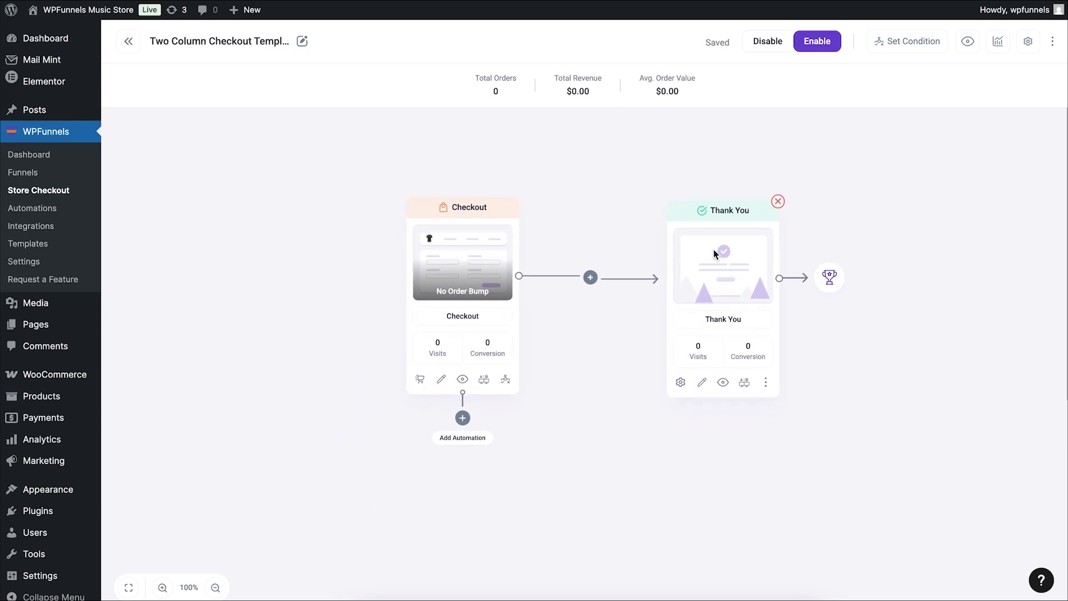
pyautogui.moveTo(710, 272); pyautogui.dragTo(710, 268)
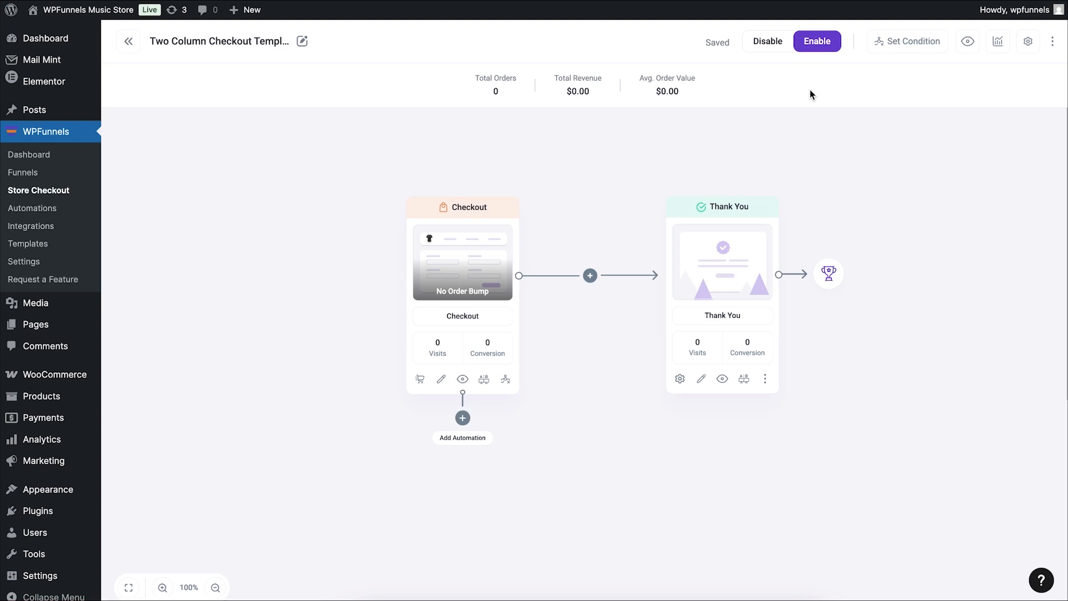
# - Disable the store checkout and move the Thank You and Checkout steps higher on the canvas
pyautogui.click(783, 44)
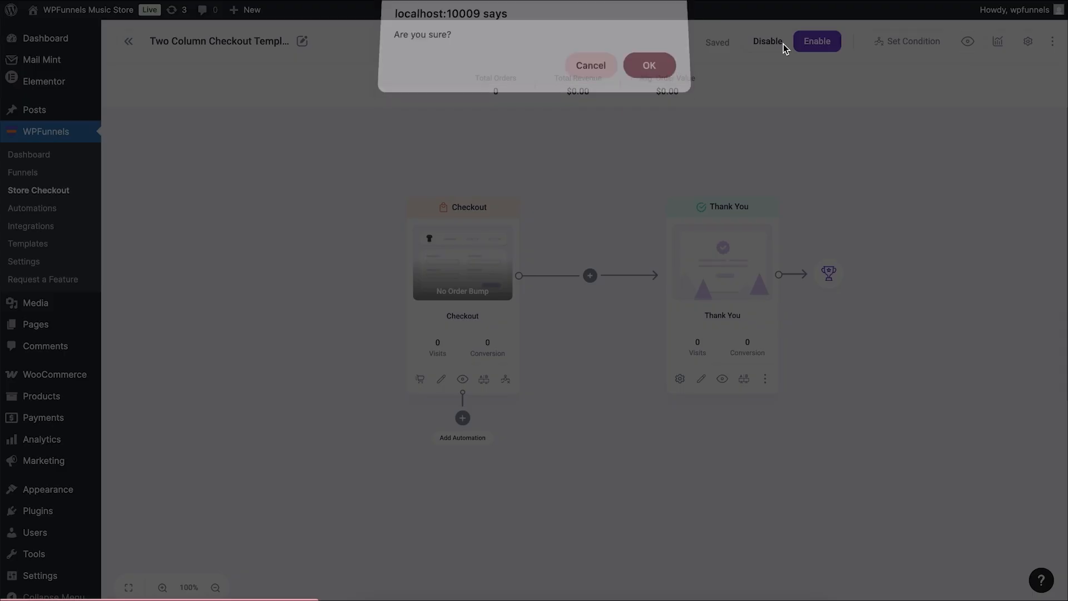
pyautogui.click(650, 72)
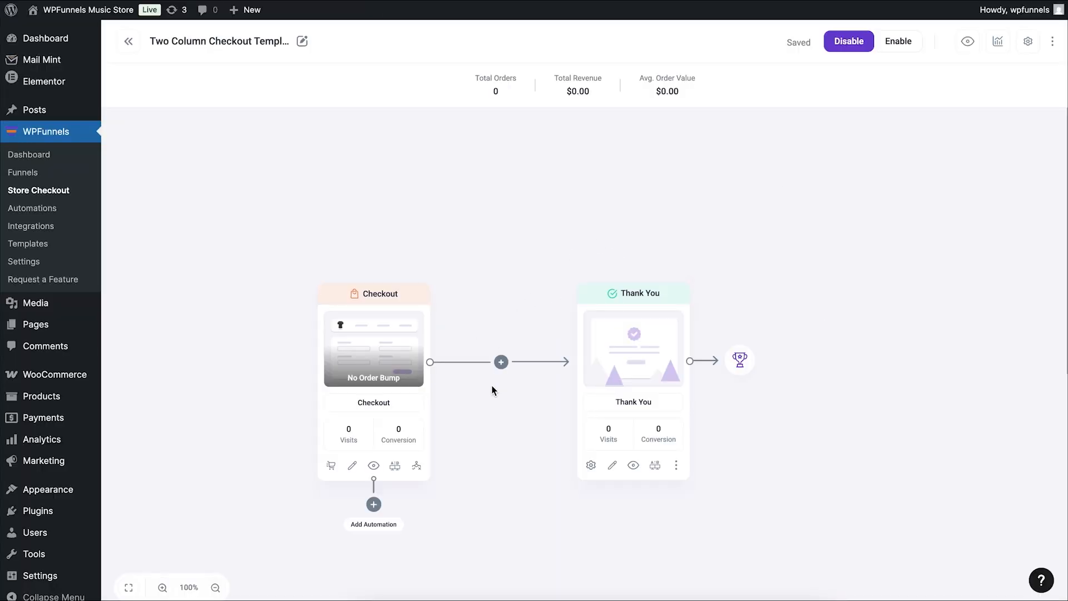
pyautogui.moveTo(634, 361); pyautogui.dragTo(682, 296)
pyautogui.moveTo(382, 374); pyautogui.dragTo(421, 311)
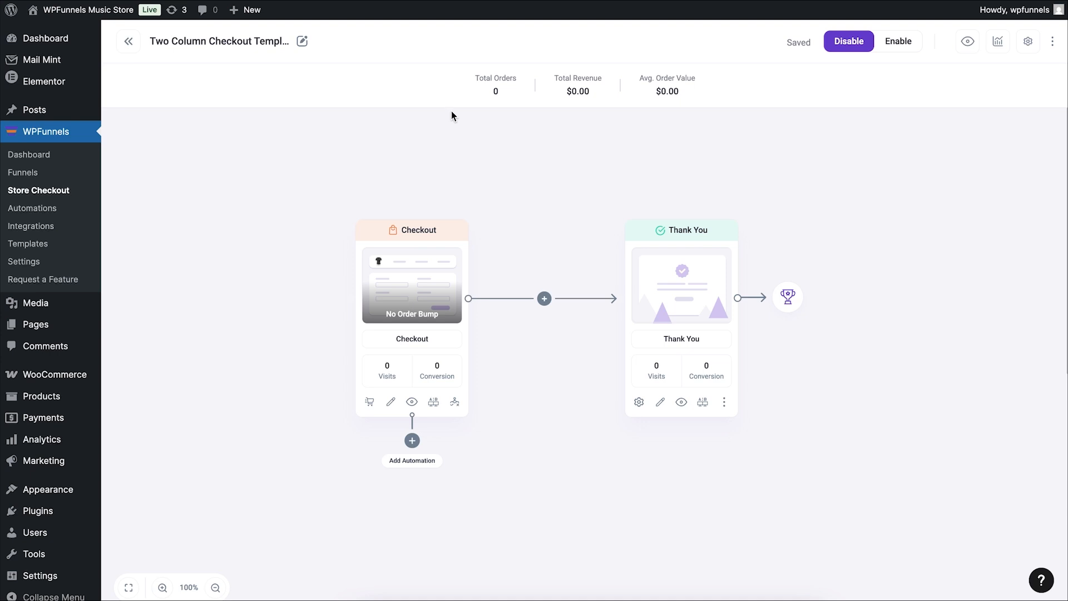
# - Preview the Checkout step's page, look through its full content, and return to the funnel canvas
pyautogui.moveTo(653, 304)
pyautogui.click(411, 402)
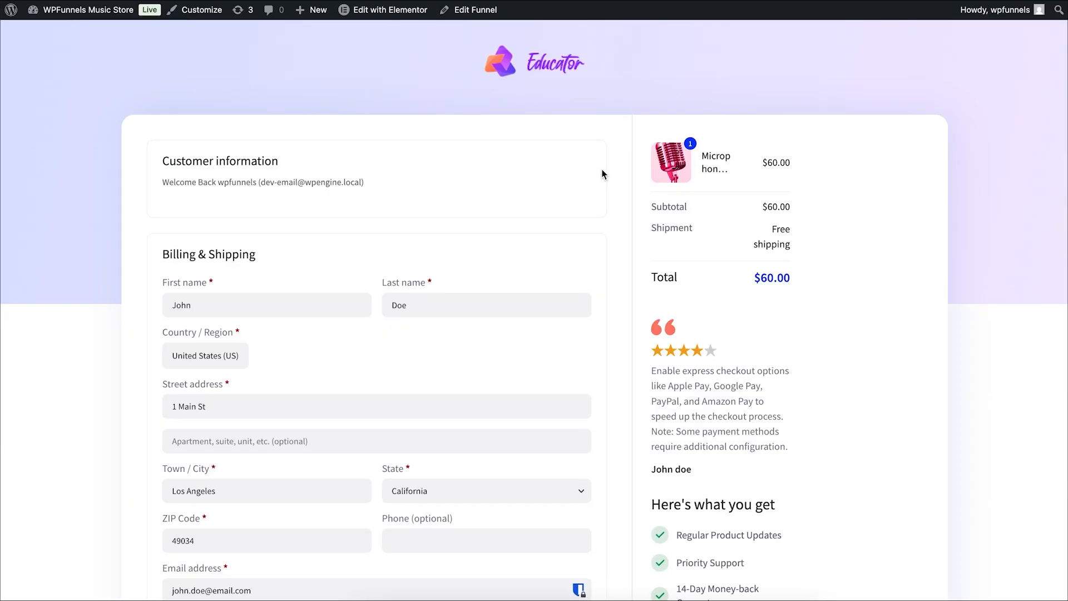
pyautogui.scroll(-10, 602, 174)
pyautogui.scroll(10, 602, 174)
pyautogui.click(868, 1)
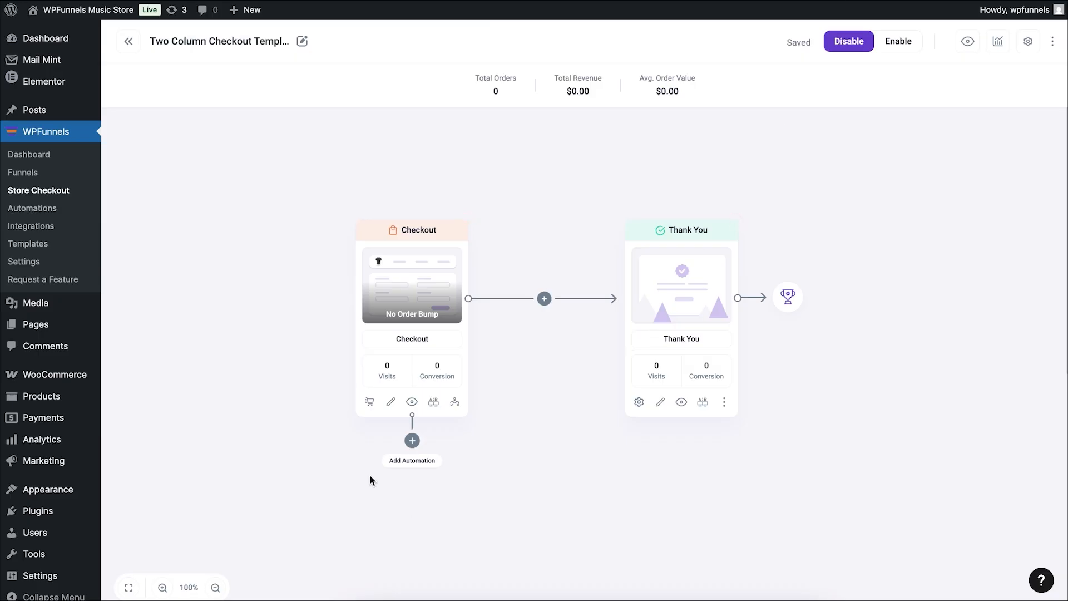
# - Open the Checkout step's page in Elementor and select the checkout form for editing
pyautogui.click(391, 404)
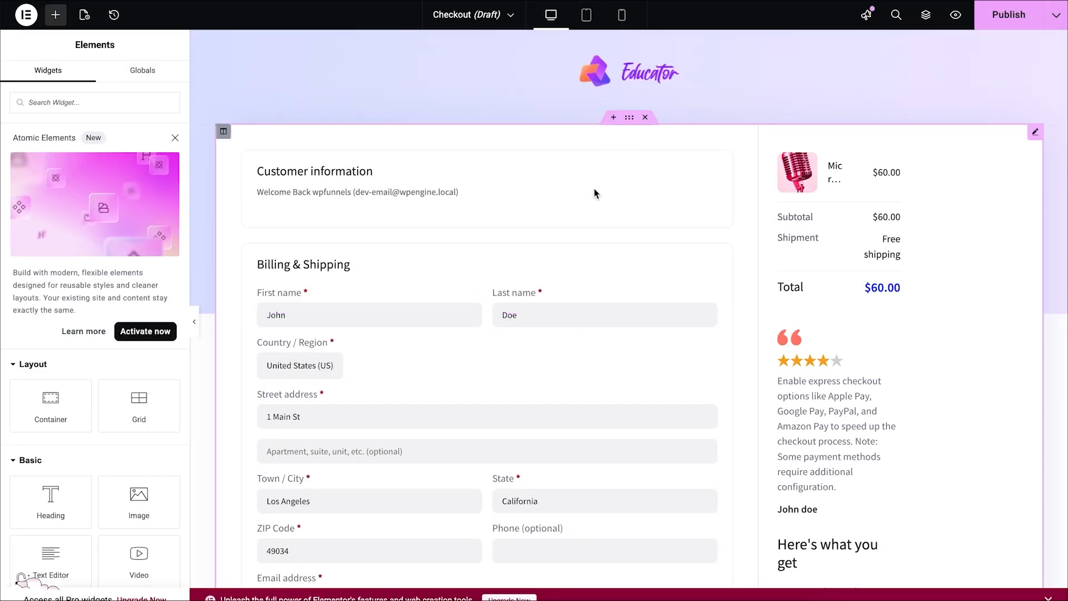
pyautogui.scroll(-8, 528, 231)
pyautogui.scroll(5, 527, 233)
pyautogui.scroll(3, 528, 233)
pyautogui.click(553, 249)
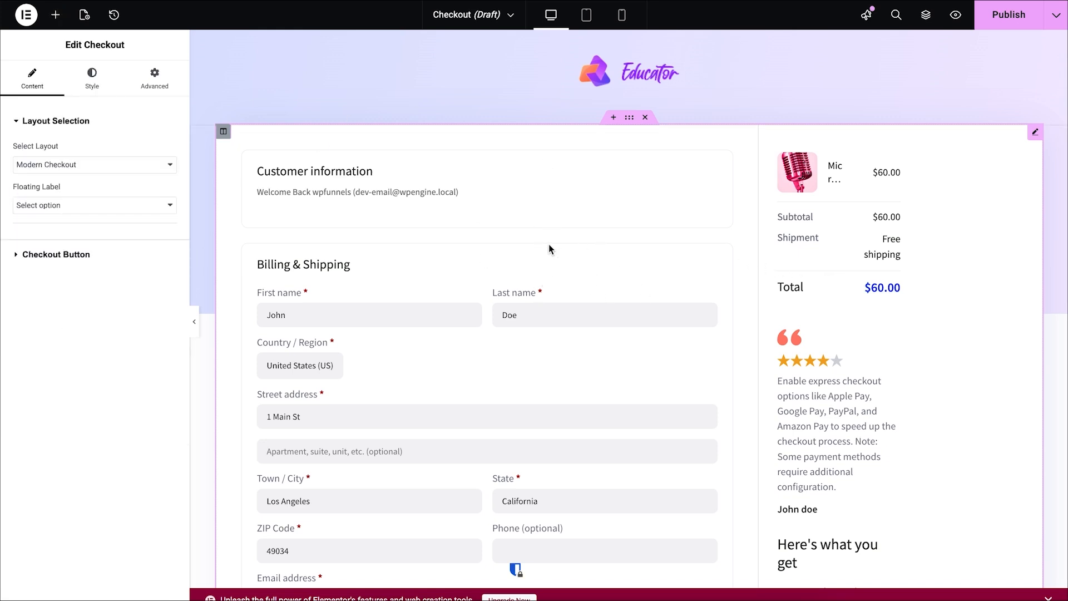
# - Examine the checkout form's style settings and the layout choices offered for it, leaving Modern Checkout selected
pyautogui.click(92, 78)
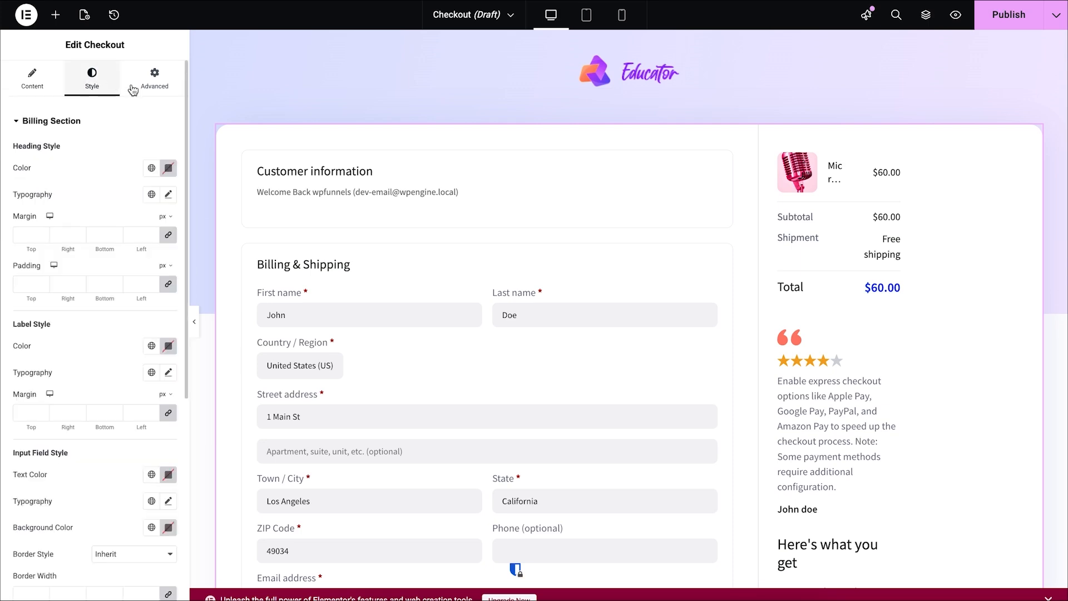
pyautogui.scroll(-5, 89, 295)
pyautogui.scroll(5, 89, 303)
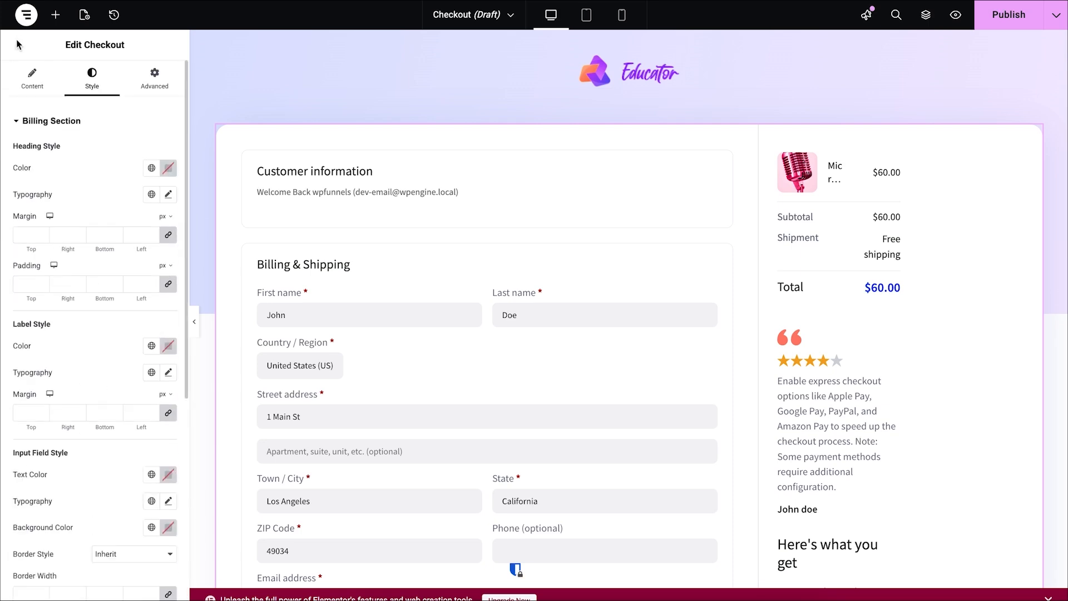
pyautogui.click(32, 78)
pyautogui.click(130, 175)
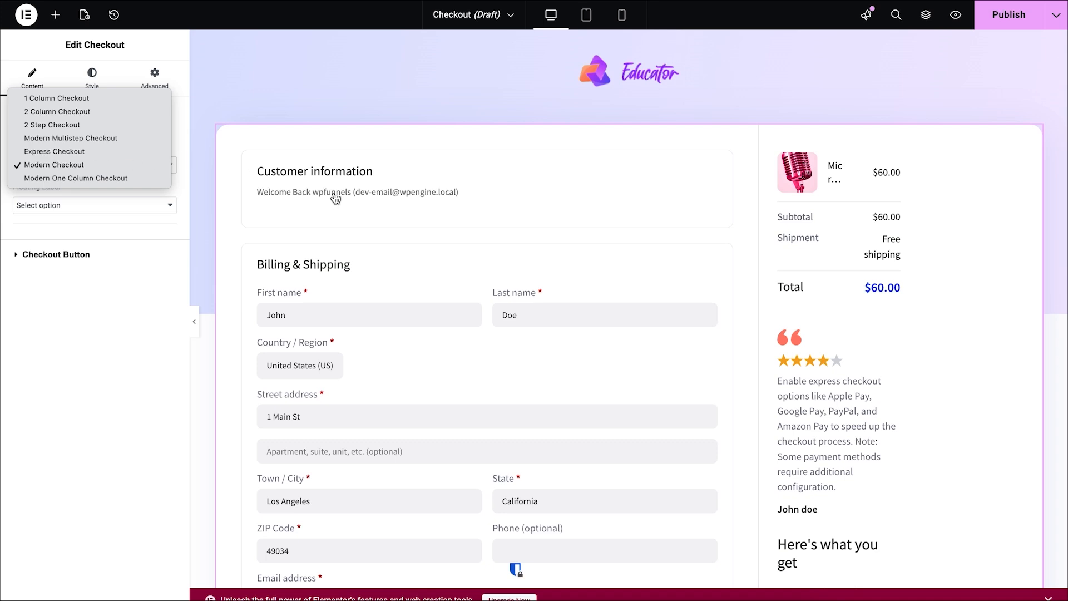
pyautogui.click(104, 341)
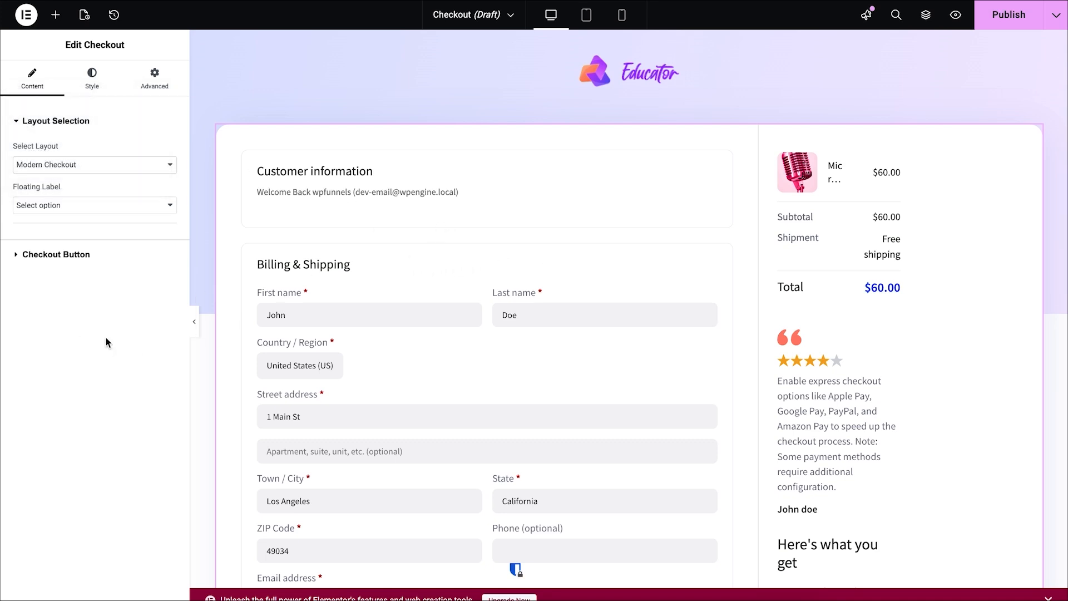
pyautogui.scroll(-10, 572, 295)
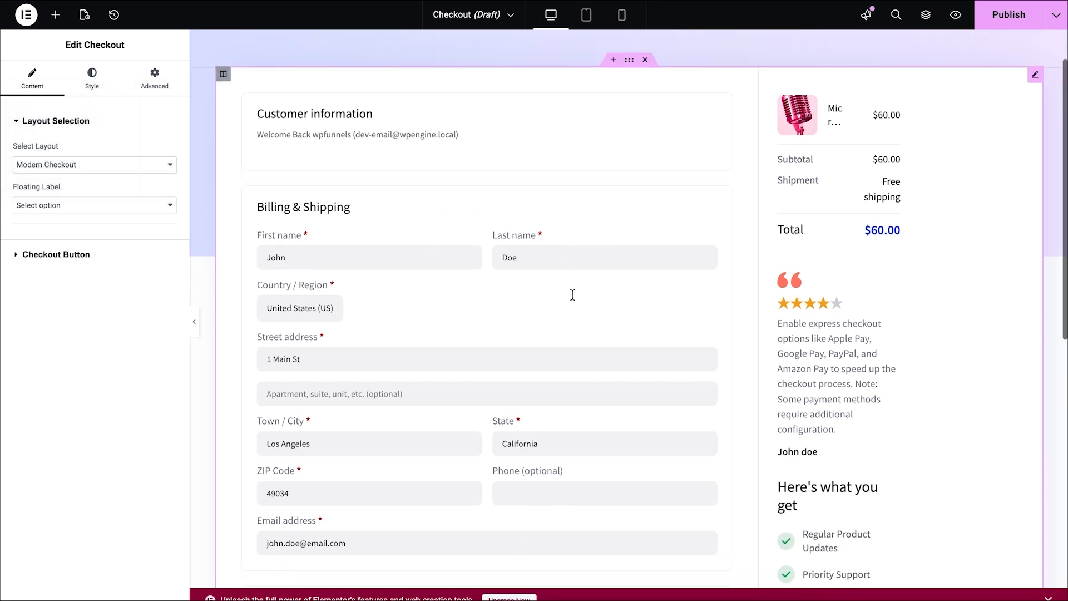
pyautogui.scroll(10, 572, 294)
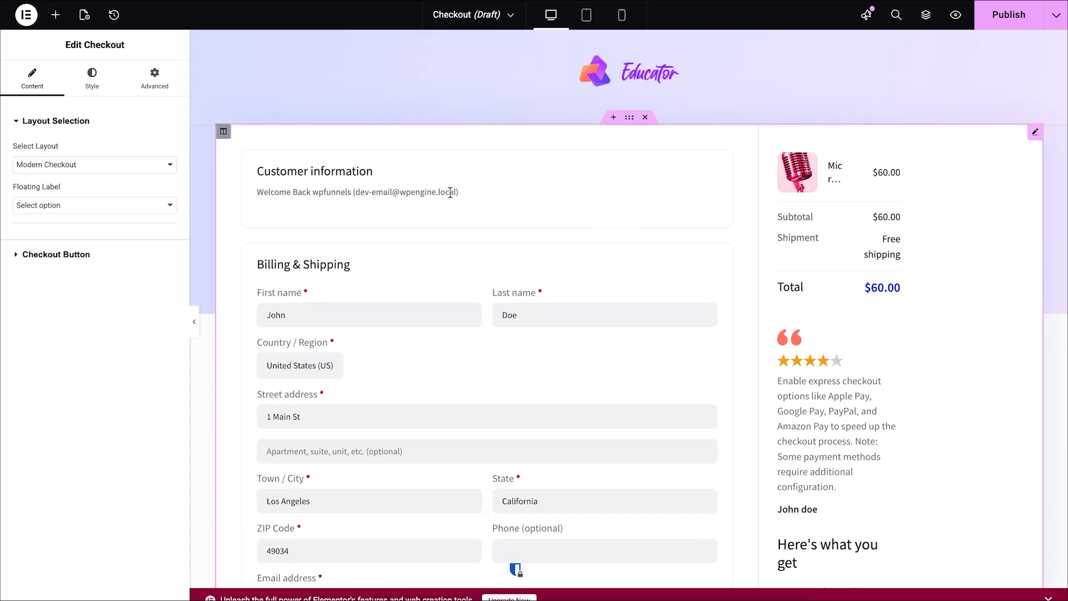
pyautogui.click(92, 79)
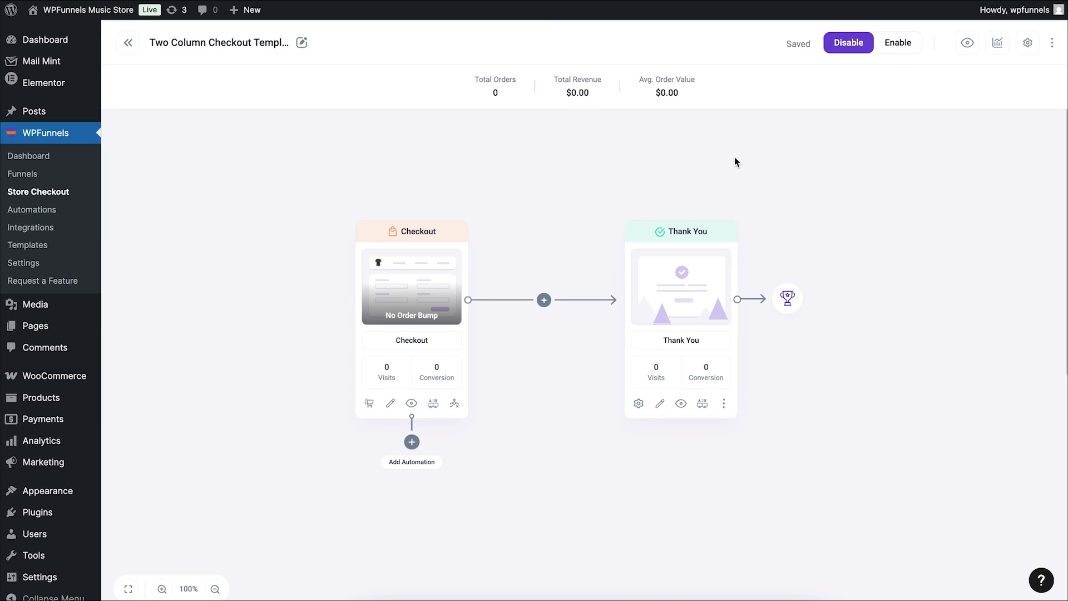
# - Enable the Two Column Checkout Template store checkout in the WPFunnels canvas and confirm the change
pyautogui.click(896, 43)
pyautogui.press('Return')
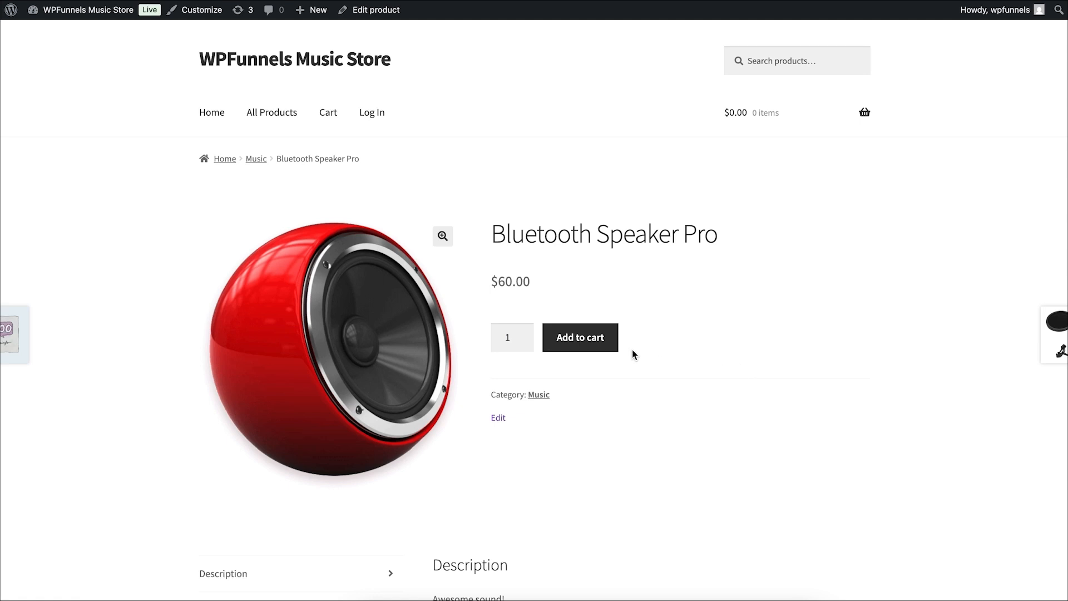
# - Add one Bluetooth Speaker Pro to the cart, proceed to checkout from the cart, and review the checkout page
pyautogui.click(601, 347)
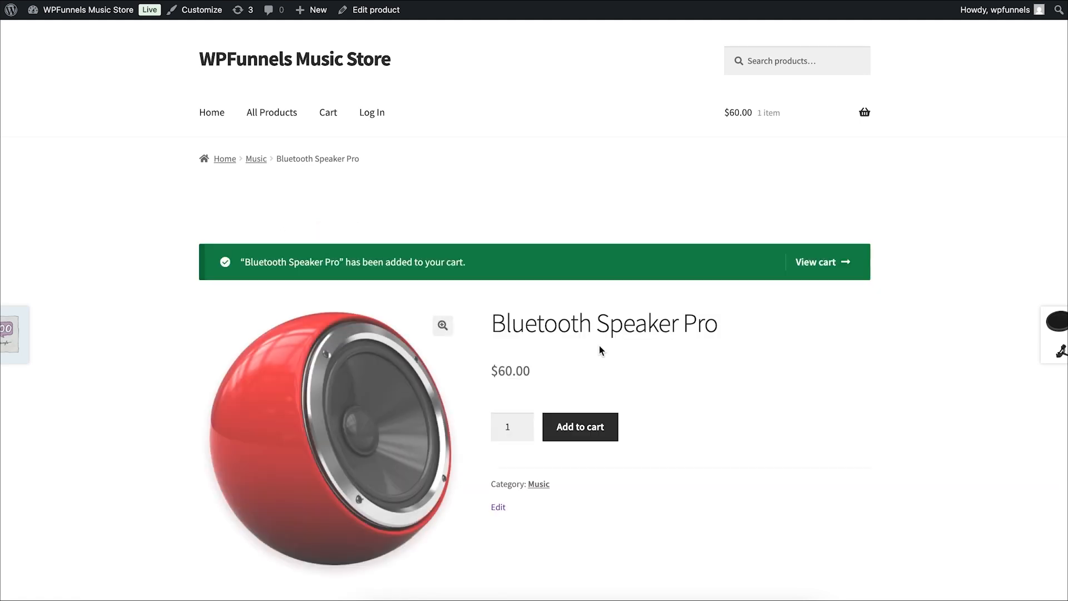
pyautogui.click(818, 264)
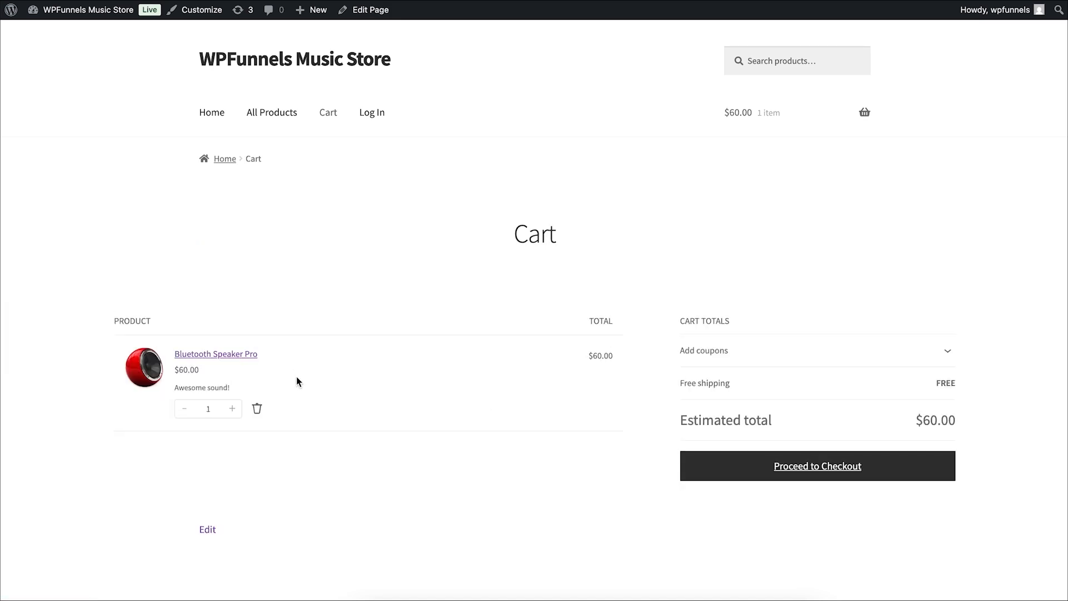
pyautogui.click(779, 471)
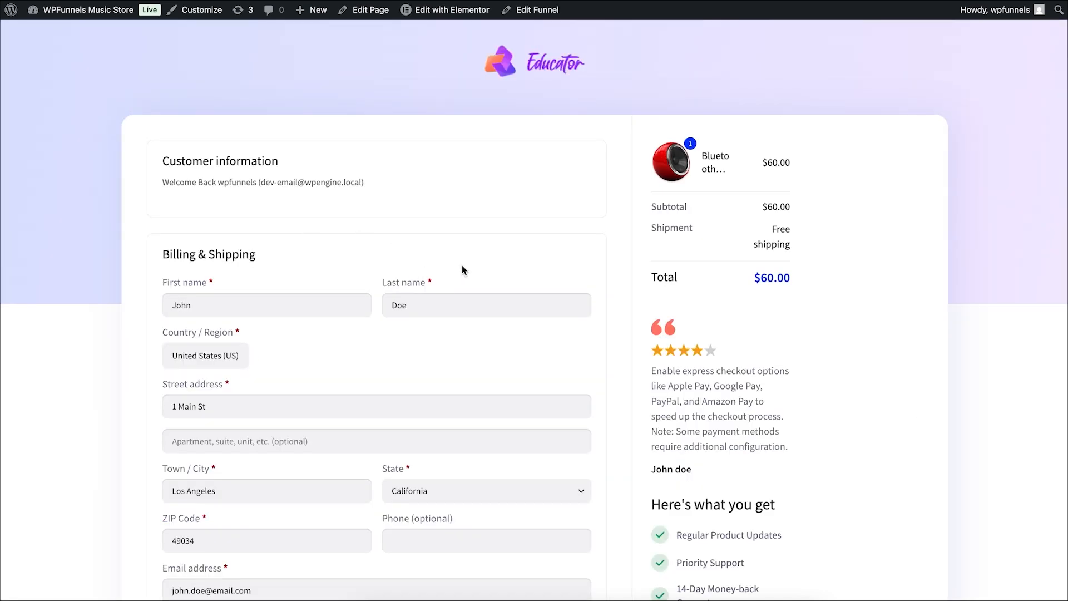
pyautogui.scroll(-6, 482, 275)
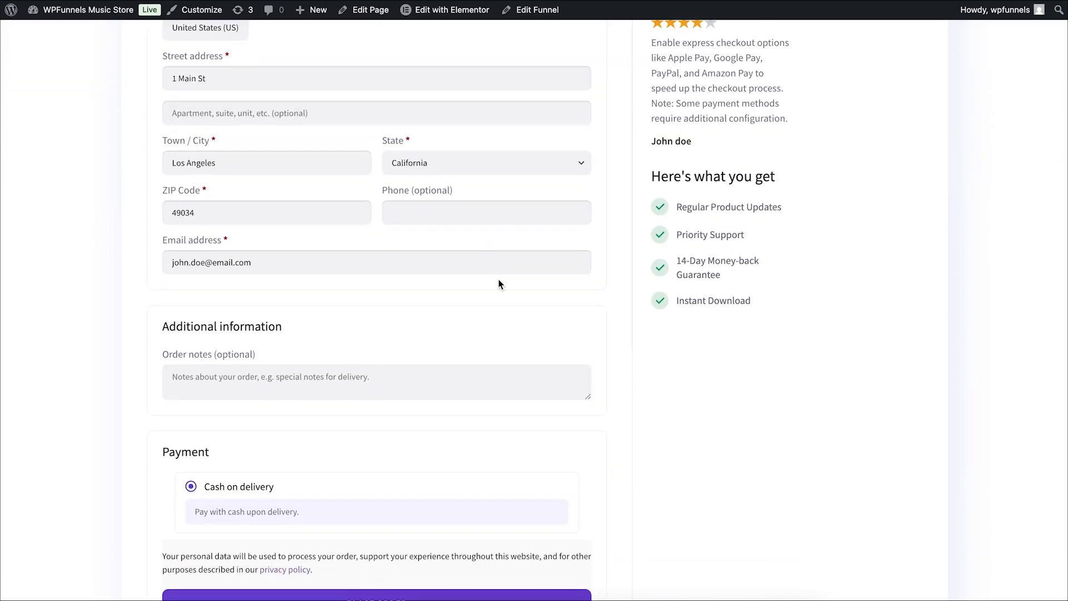
pyautogui.scroll(6, 498, 281)
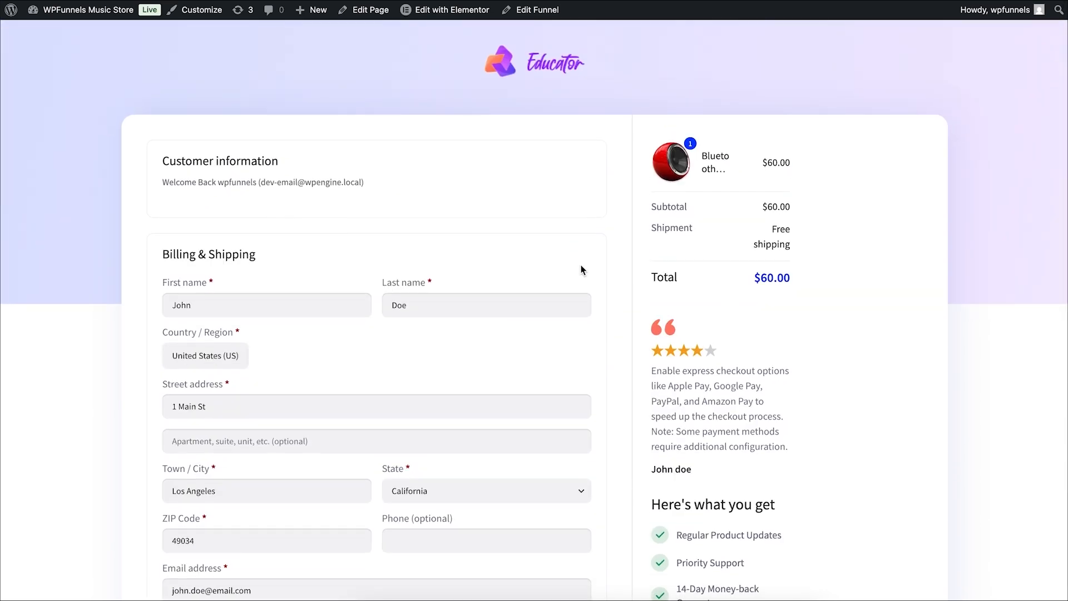
# - Review the custom checkout page, place the Bluetooth Speaker Pro order with cash on delivery, and look over the page after ordering
pyautogui.scroll(-1, 491, 249)
pyautogui.scroll(-8, 492, 249)
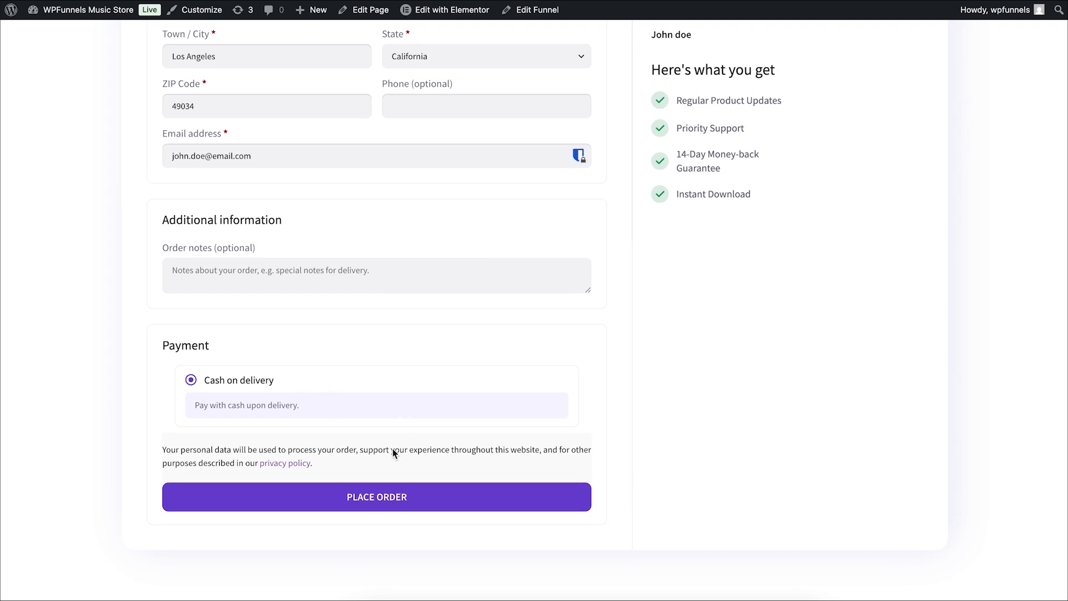
pyautogui.scroll(5, 412, 493)
pyautogui.scroll(-5, 449, 356)
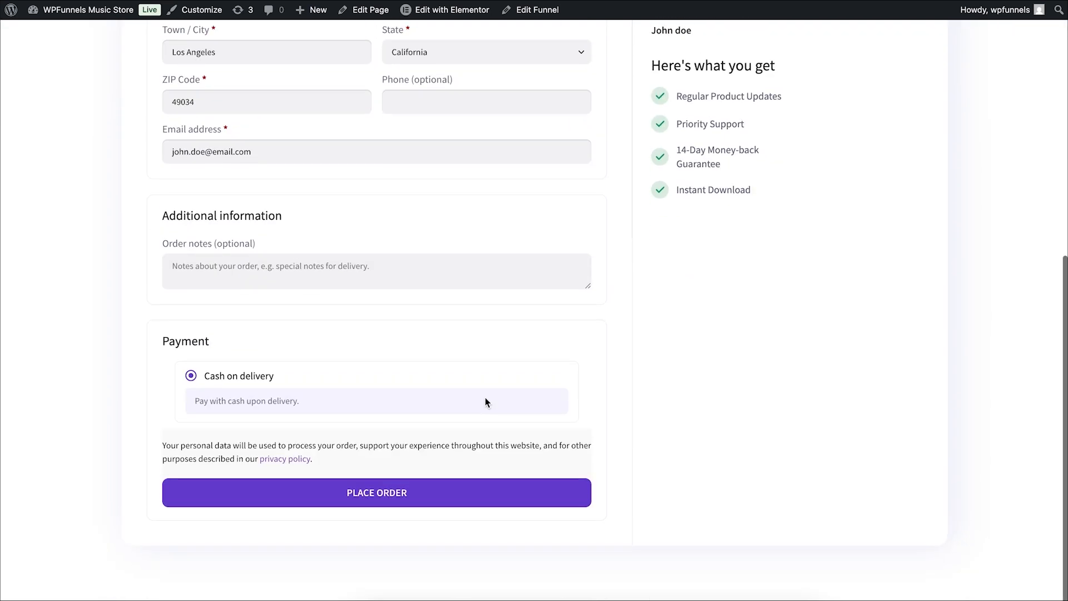
pyautogui.click(393, 498)
pyautogui.scroll(-8, 575, 394)
pyautogui.scroll(8, 727, 295)
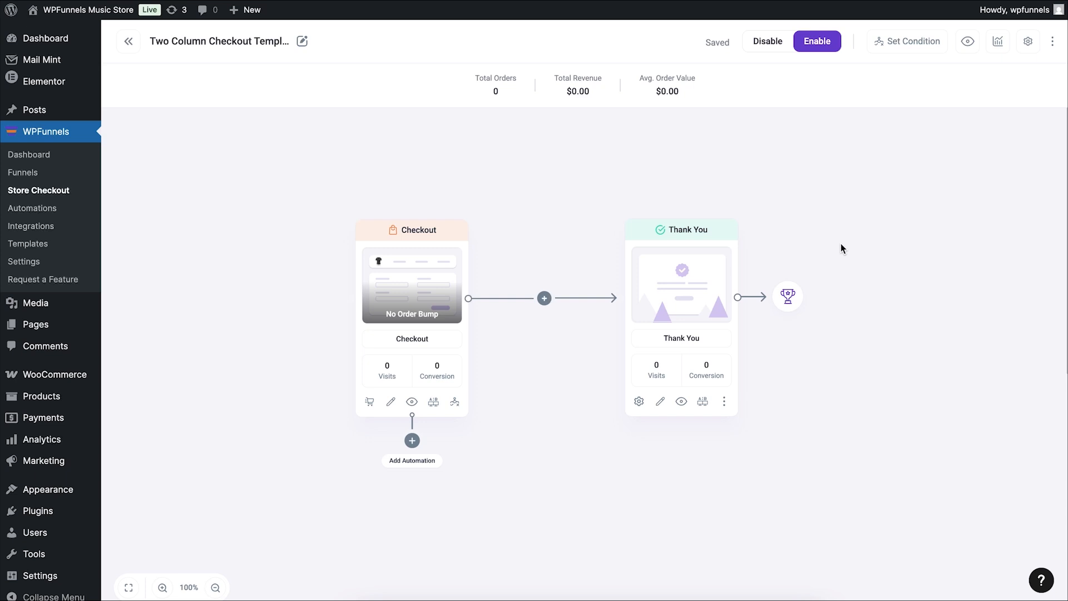
# - Examine the store checkout's custom rule conditions, including the match types and date restriction, and leave custom rules disabled
pyautogui.moveTo(714, 384)
pyautogui.click(887, 50)
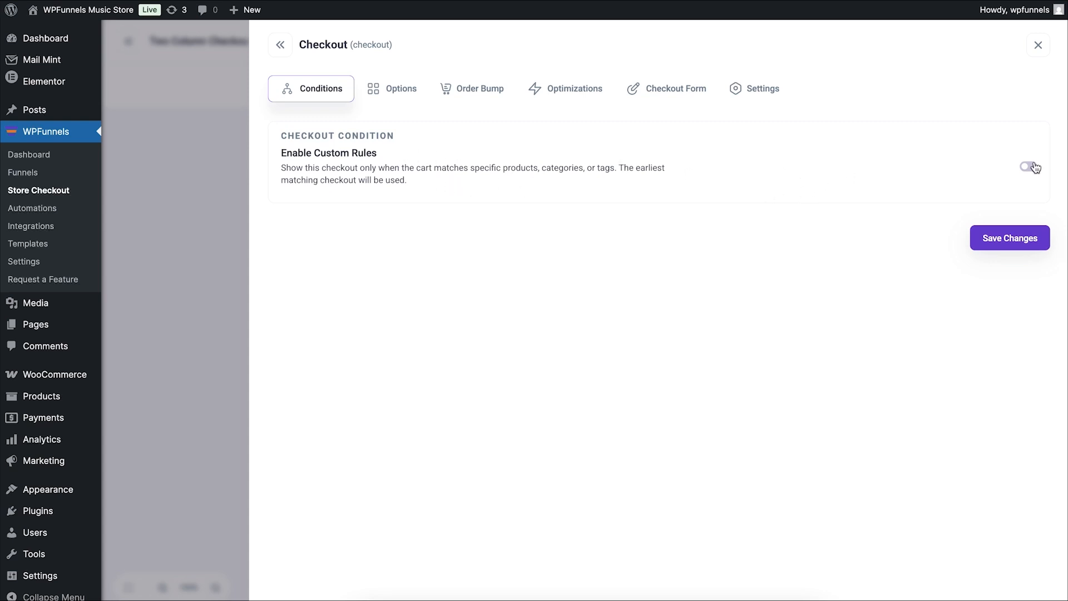
pyautogui.click(1032, 171)
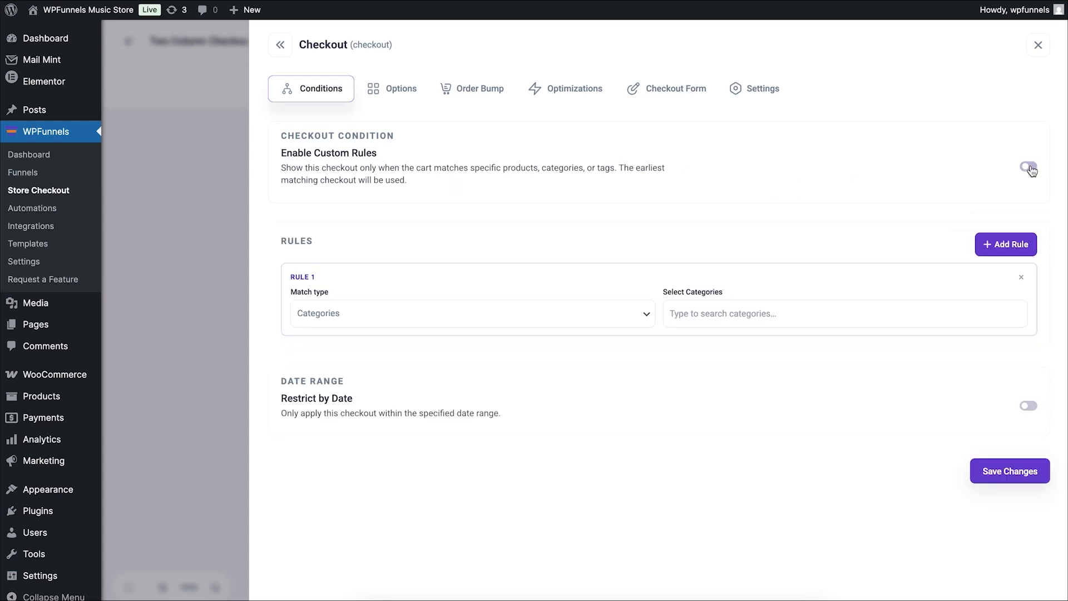
pyautogui.click(556, 314)
pyautogui.click(528, 229)
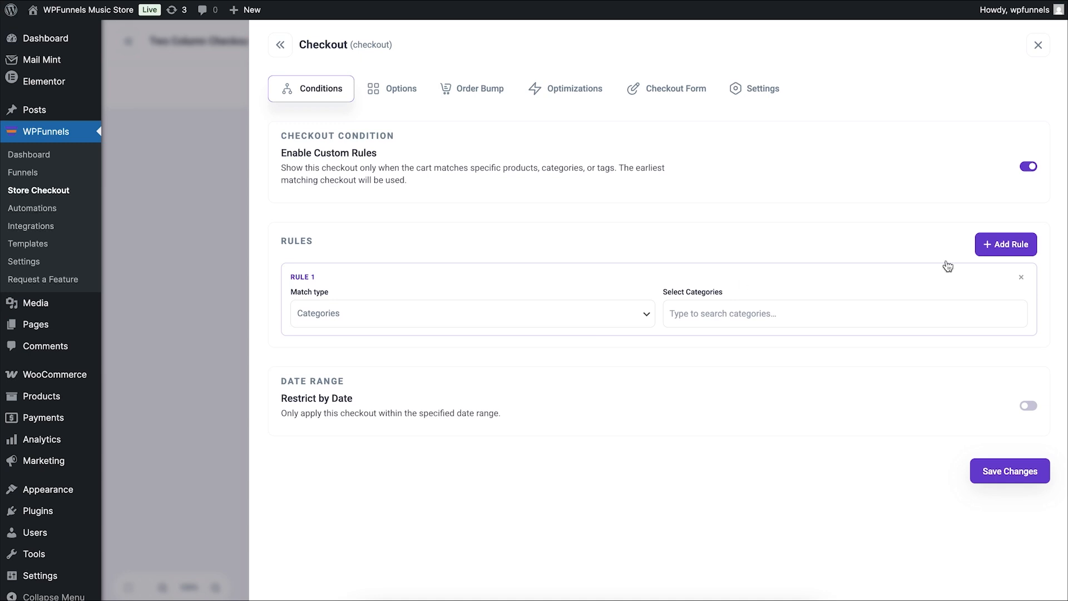
pyautogui.click(513, 325)
pyautogui.click(574, 230)
pyautogui.click(359, 320)
pyautogui.click(751, 387)
pyautogui.click(1024, 169)
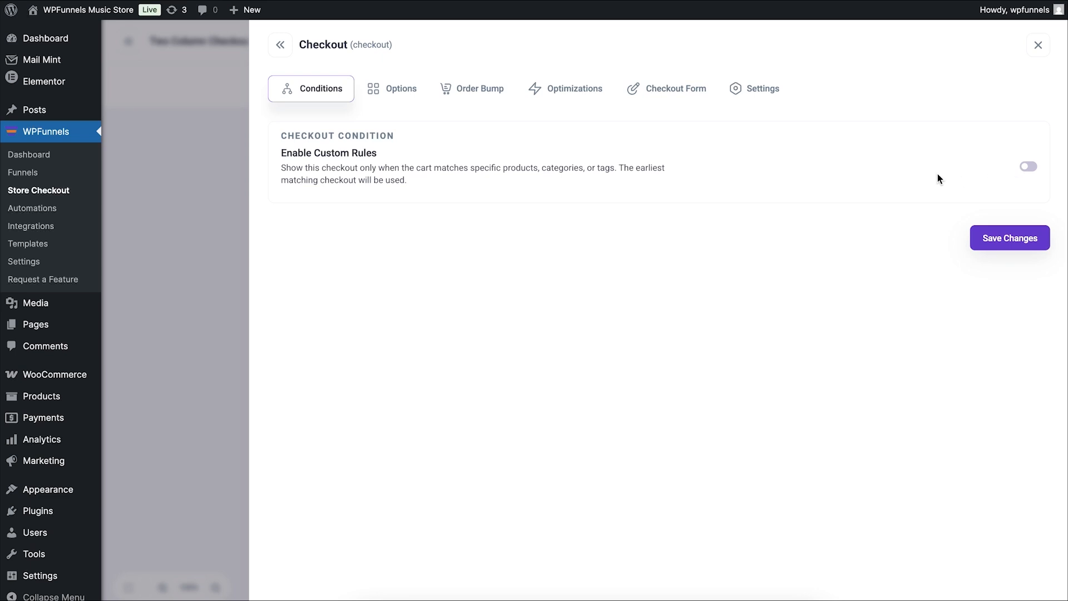
pyautogui.click(219, 210)
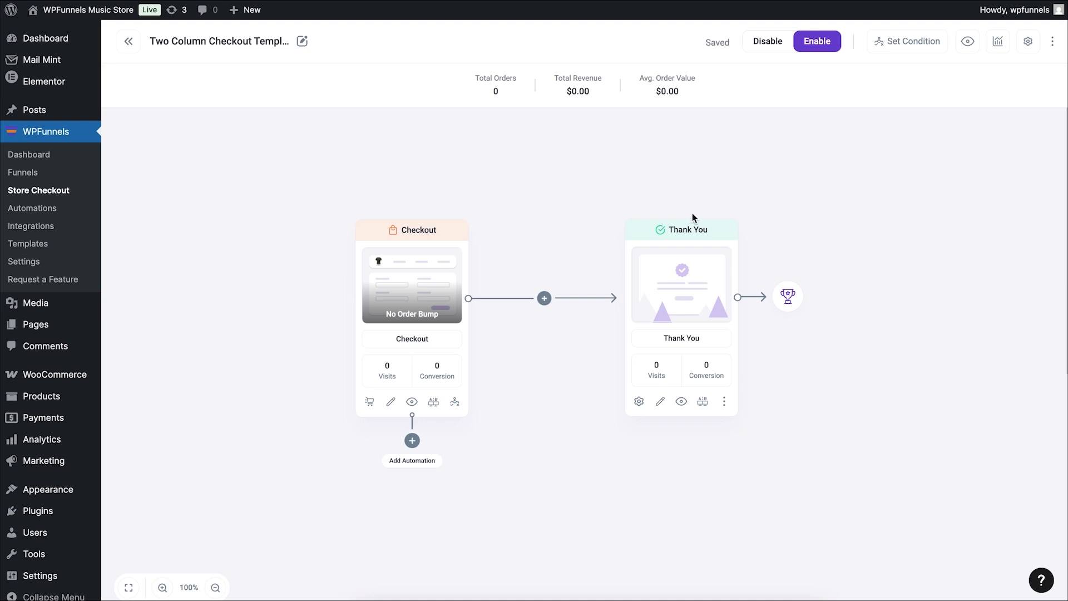
# - Add an order bump to the Checkout step offering one Bluetooth Speaker Pro
pyautogui.click(369, 402)
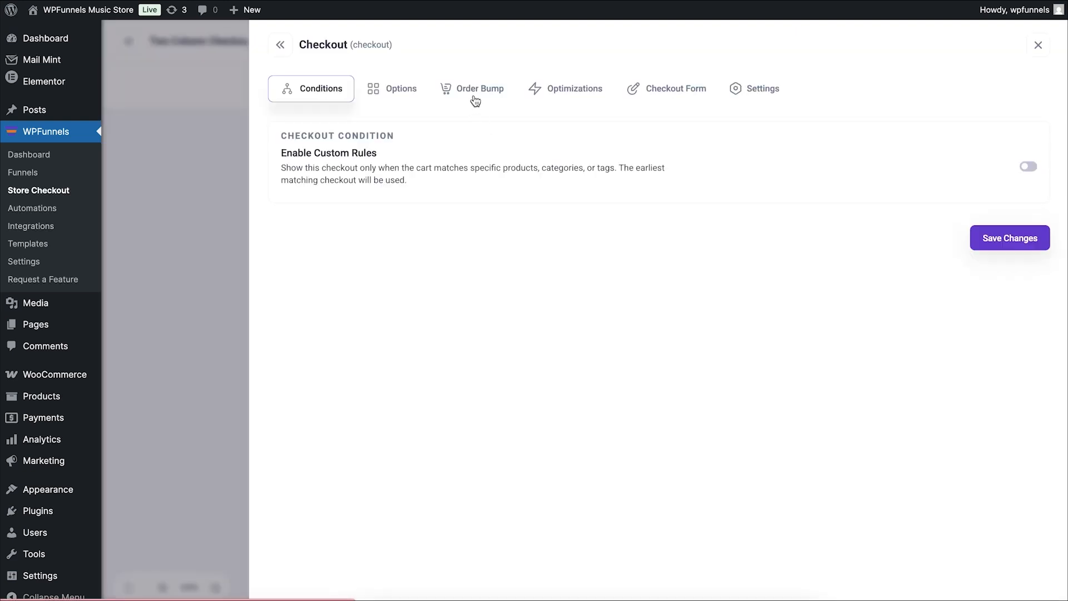
pyautogui.click(472, 99)
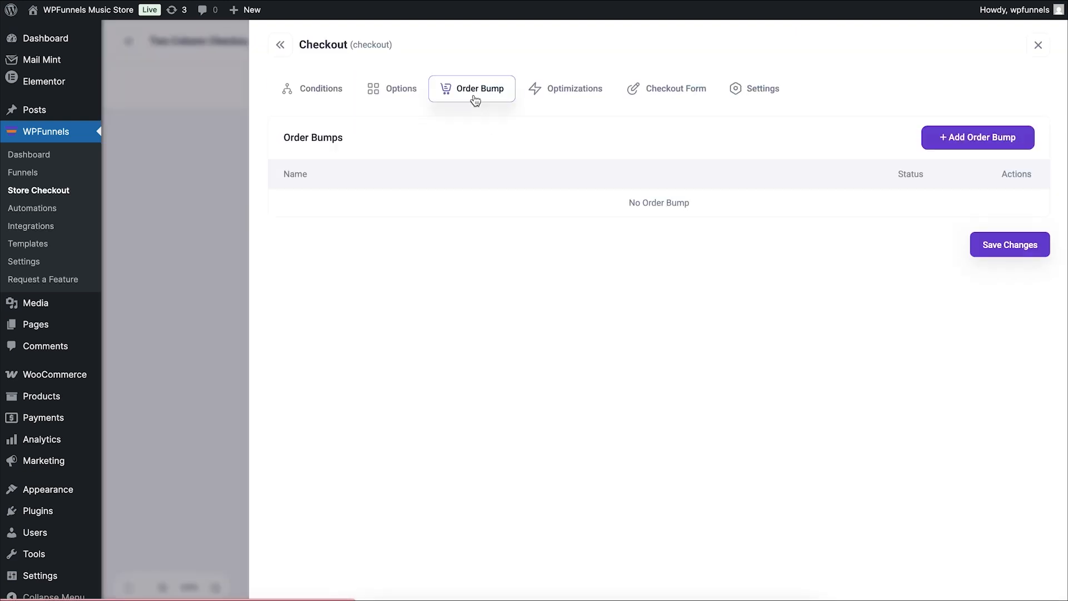
pyautogui.click(944, 138)
pyautogui.click(374, 210)
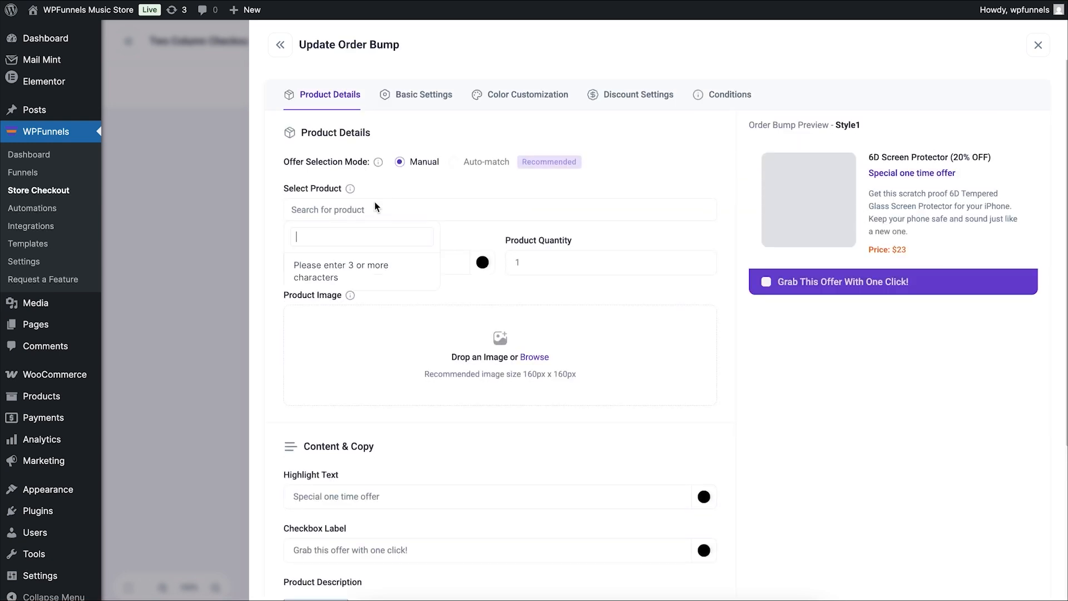
pyautogui.write('speaker')
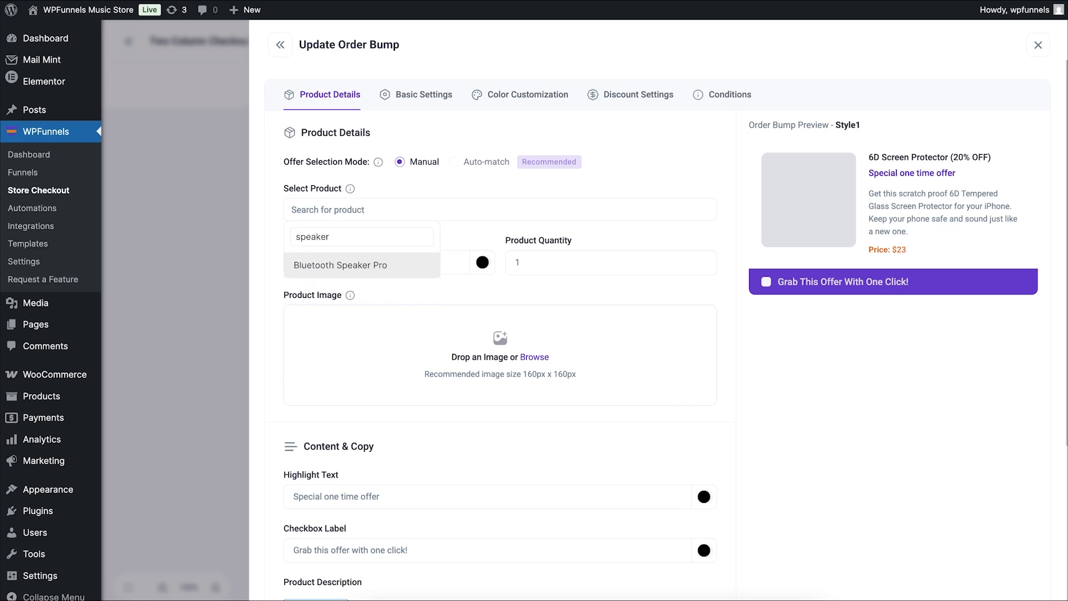
pyautogui.click(428, 272)
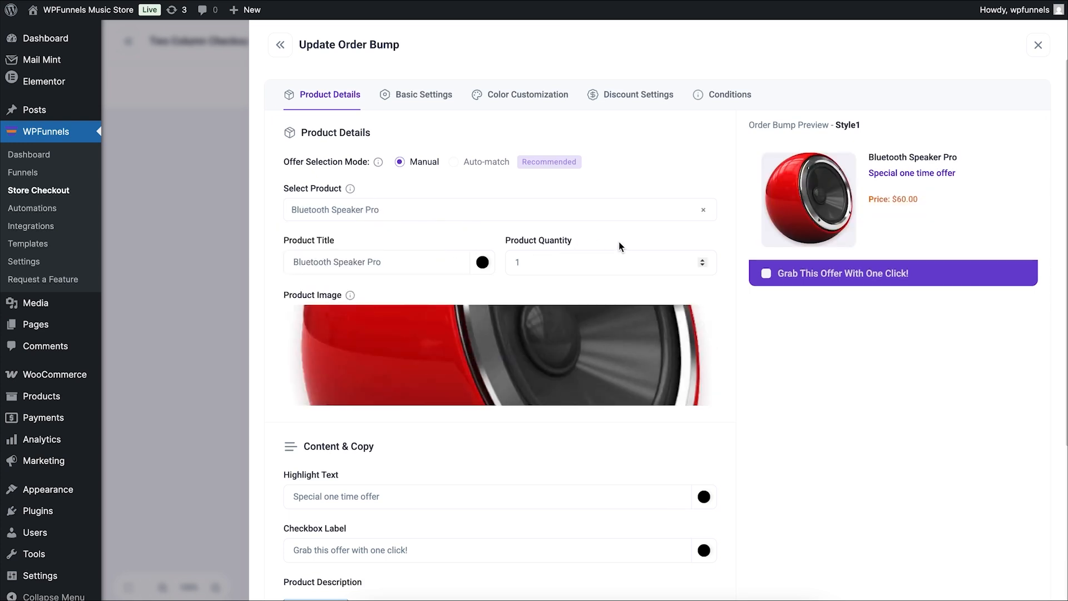
pyautogui.scroll(-5, 624, 242)
pyautogui.scroll(5, 623, 244)
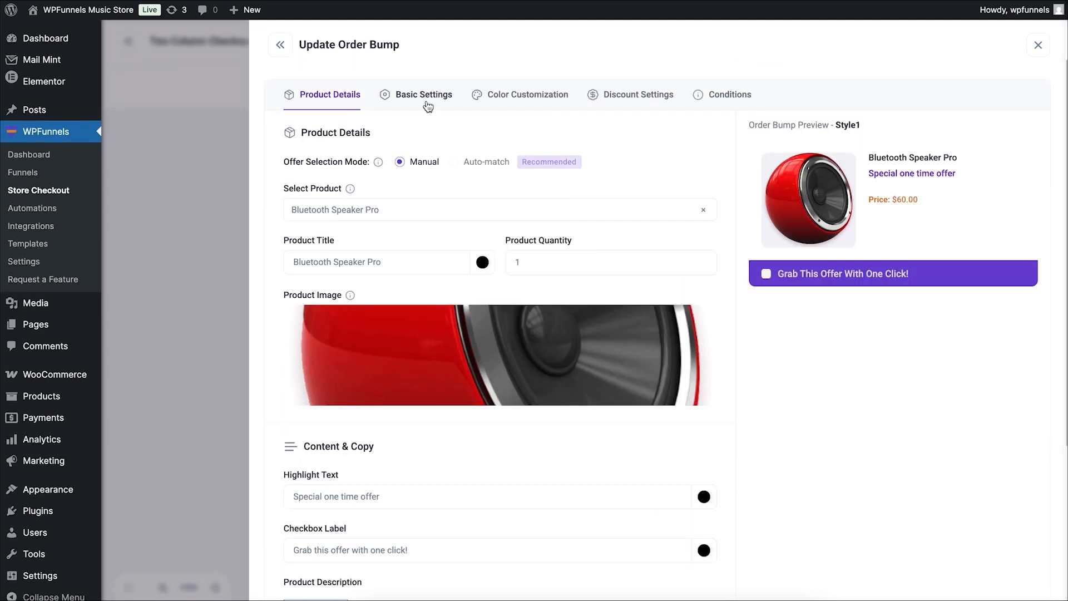
# - Give the order bump a percentage discount of 20 on the regular price
pyautogui.click(617, 95)
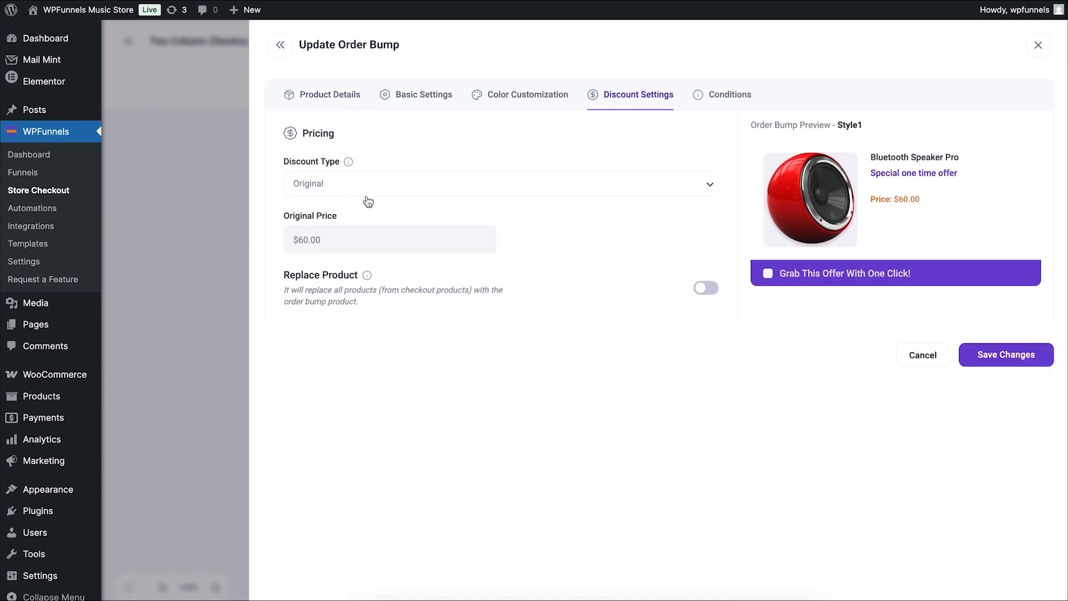
pyautogui.click(367, 187)
pyautogui.click(370, 202)
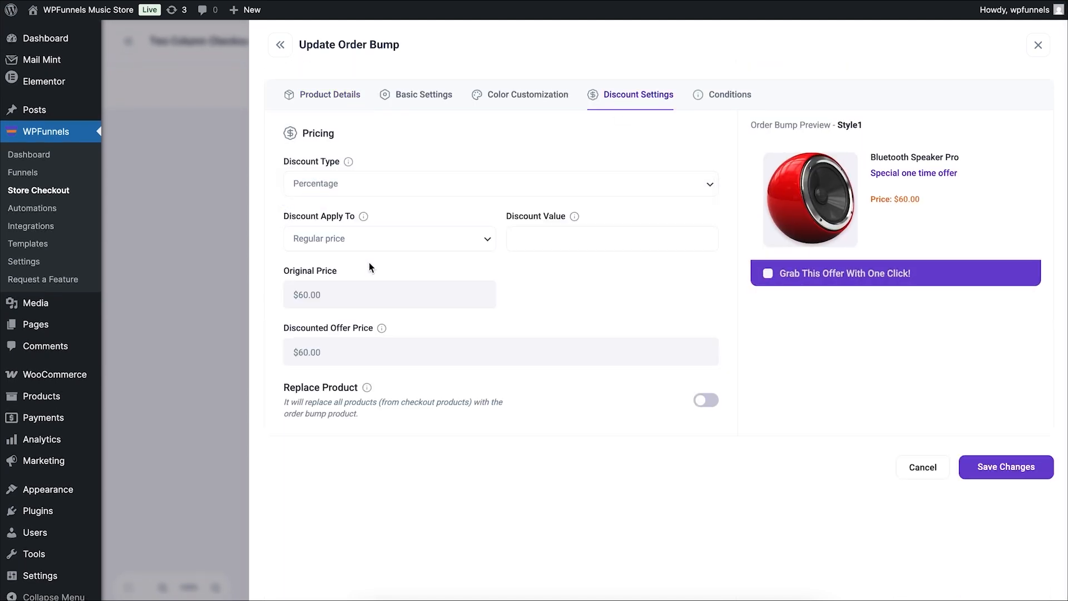
pyautogui.write('20')
# - Set the order bump's highlight text to "Special one time offer - 20% OFF" and save the changes
pyautogui.click(343, 97)
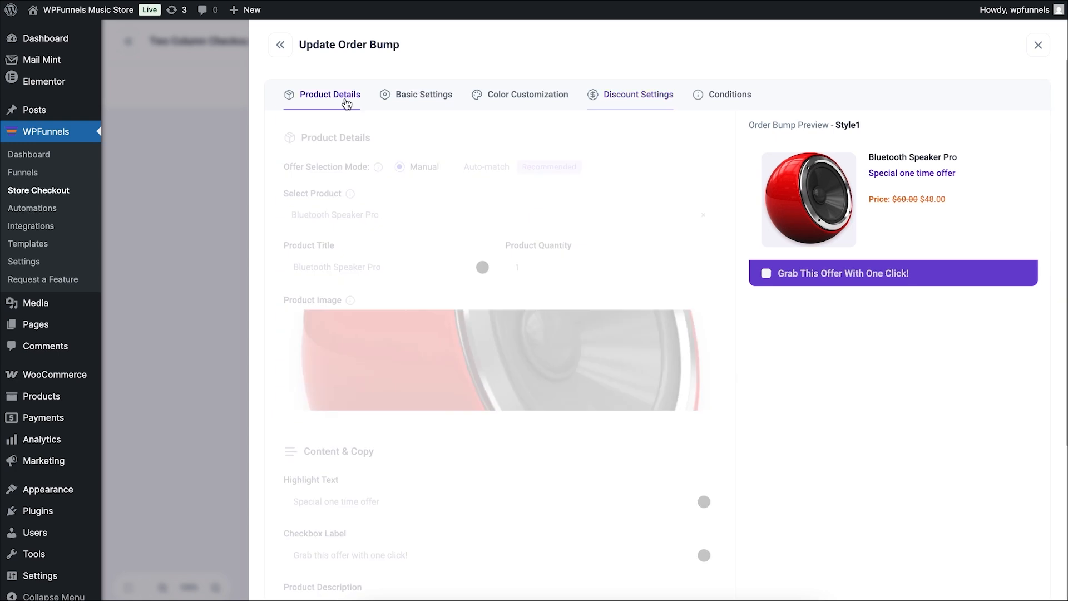
pyautogui.scroll(-5, 476, 346)
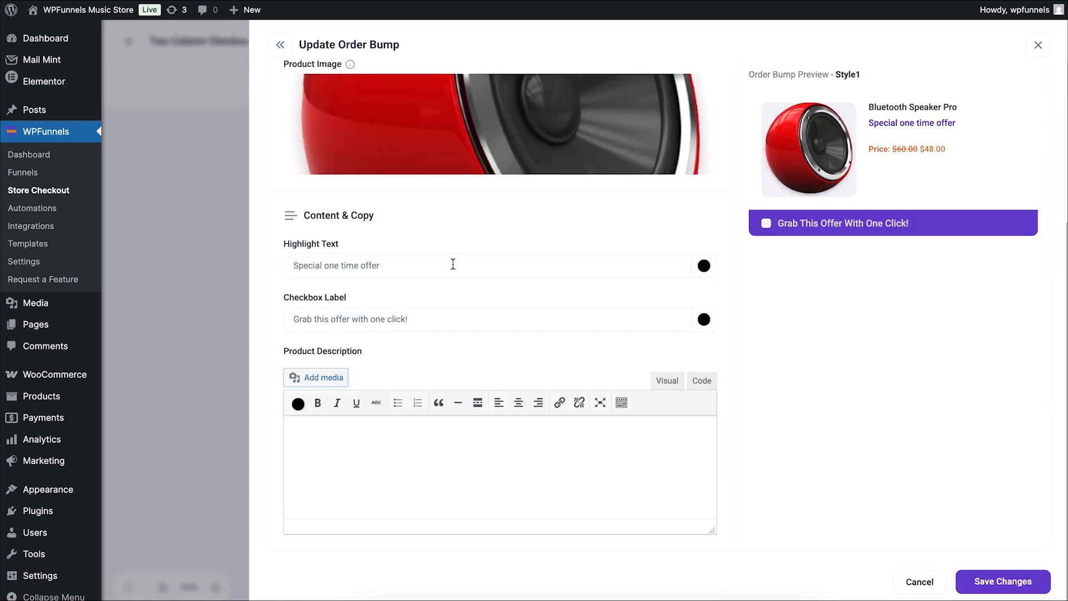
pyautogui.write('20% OFF')
pyautogui.scroll(4, 658, 408)
pyautogui.scroll(-4, 659, 407)
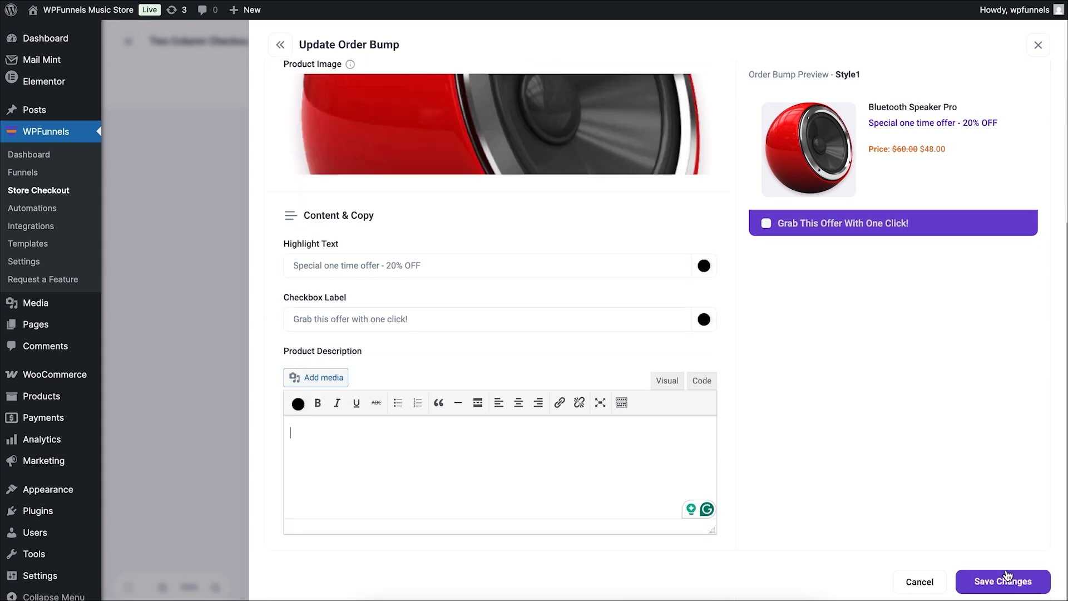
pyautogui.click(995, 587)
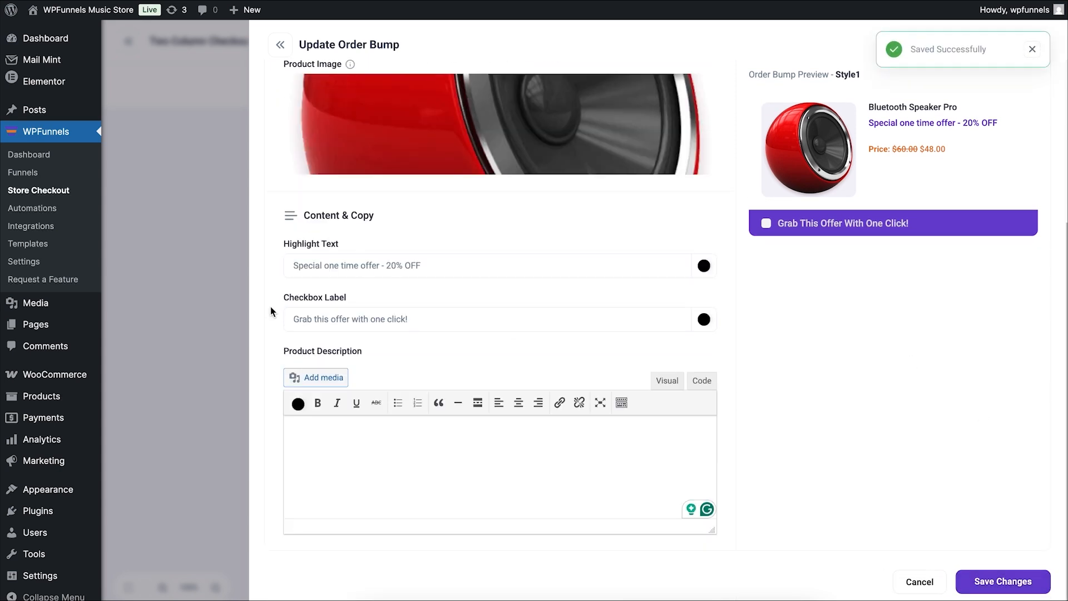
pyautogui.click(216, 275)
pyautogui.click(978, 282)
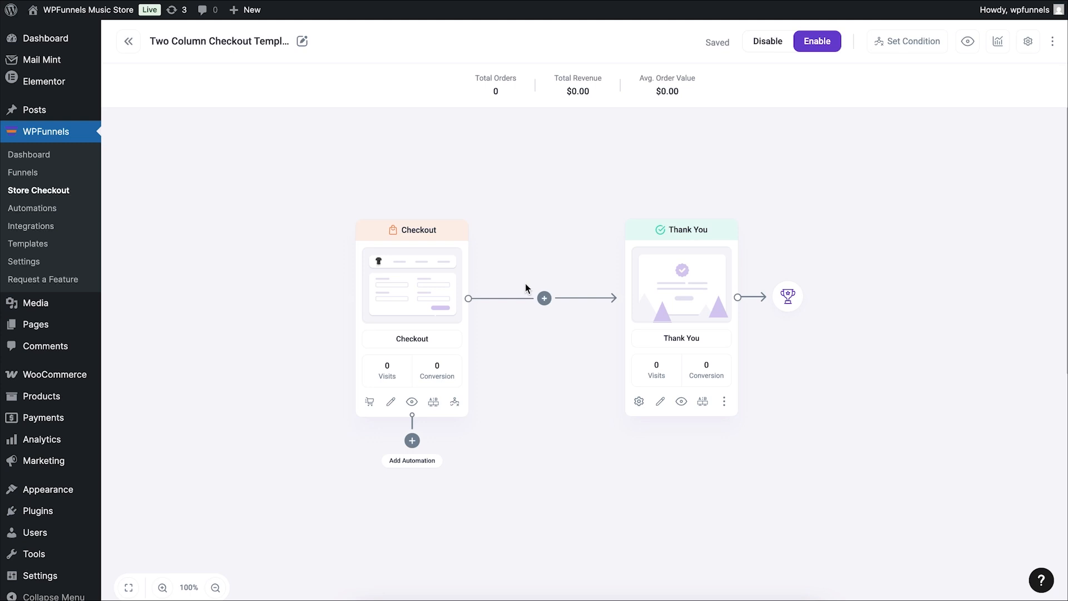
# - Examine the Checkout step's order bump list, condition settings, and coupon, quantity and payment gateway options
pyautogui.scroll(-1, 526, 284)
pyautogui.scroll(1, 529, 284)
pyautogui.scroll(1, 531, 285)
pyautogui.click(370, 402)
pyautogui.click(477, 92)
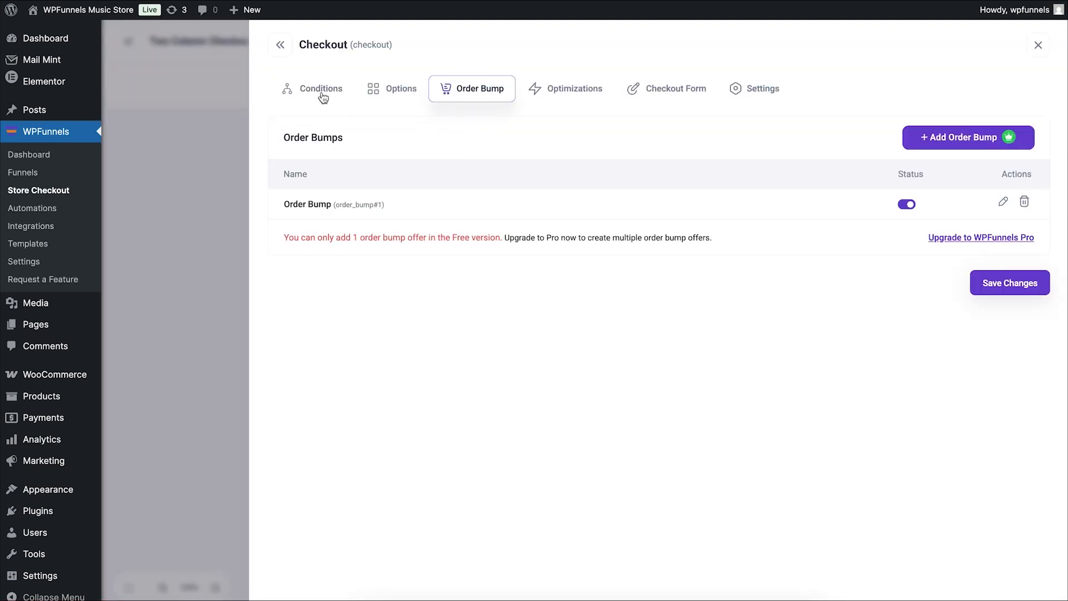
pyautogui.scroll(-1, 323, 98)
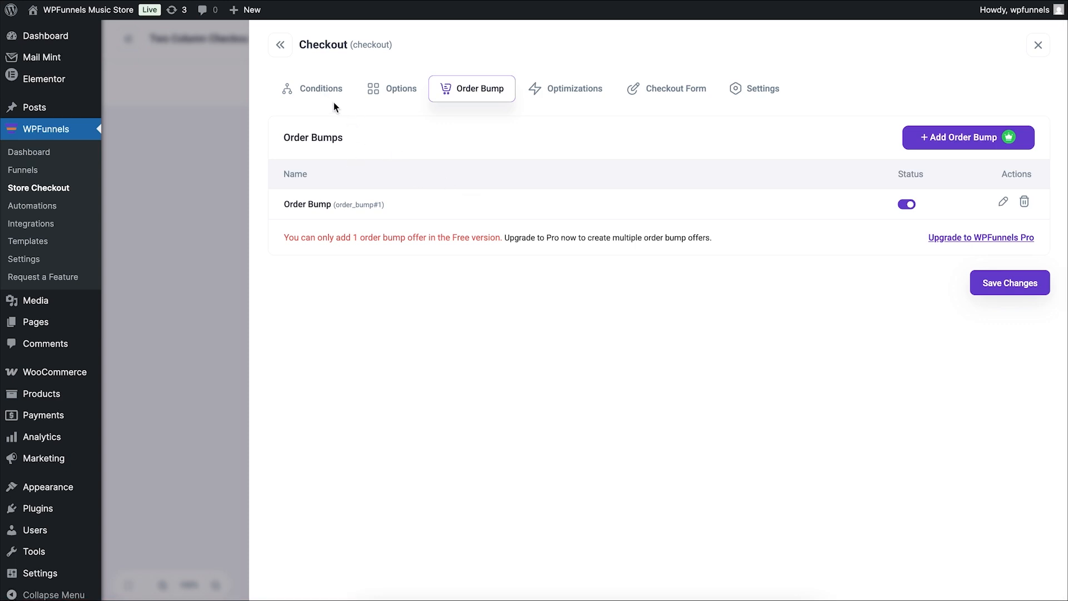
pyautogui.click(321, 89)
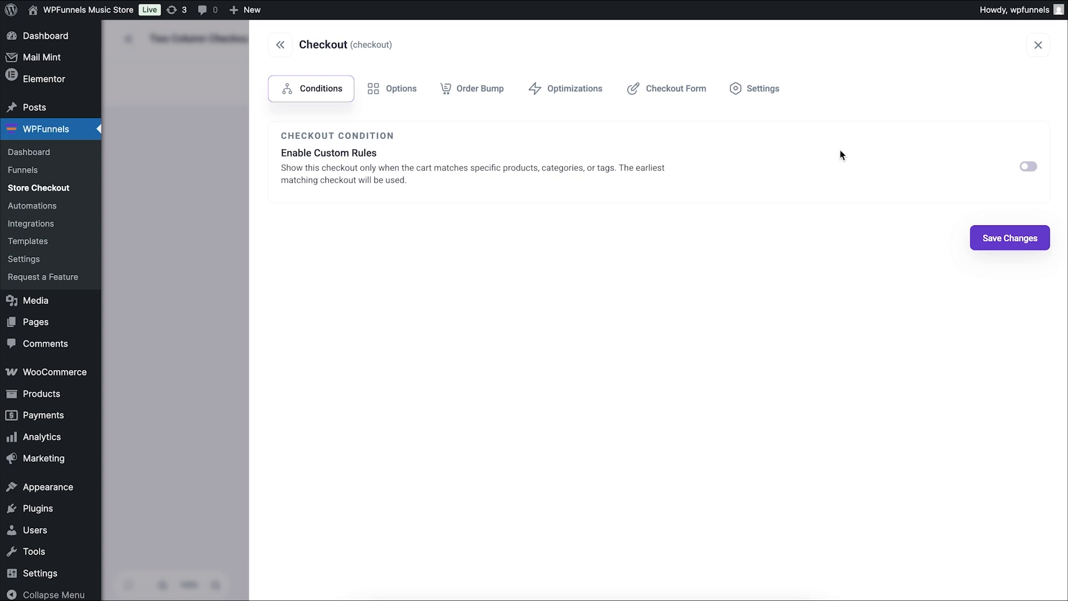
pyautogui.click(400, 101)
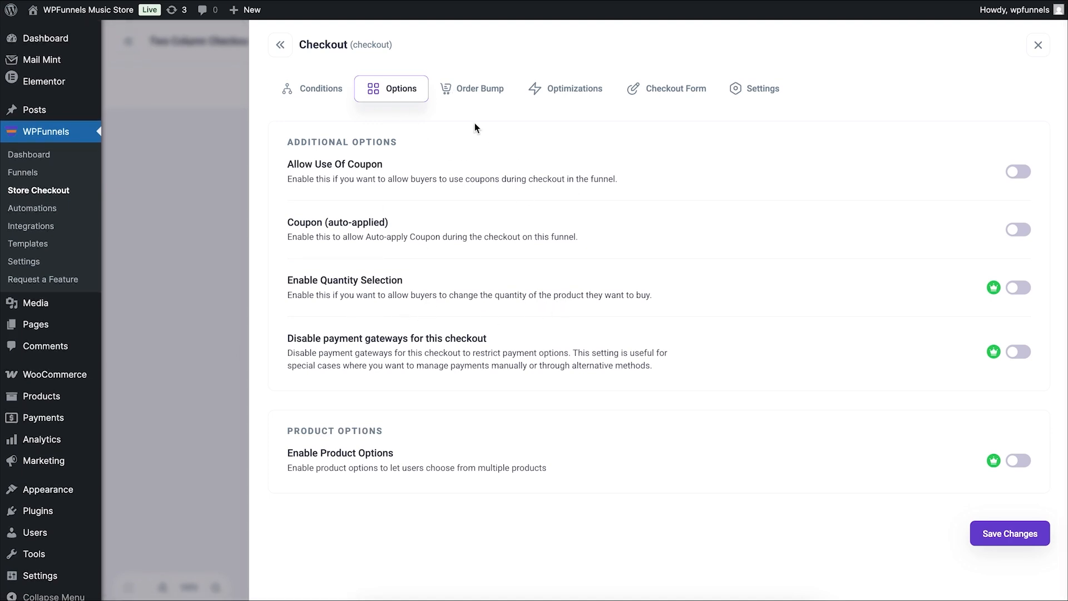
pyautogui.click(478, 95)
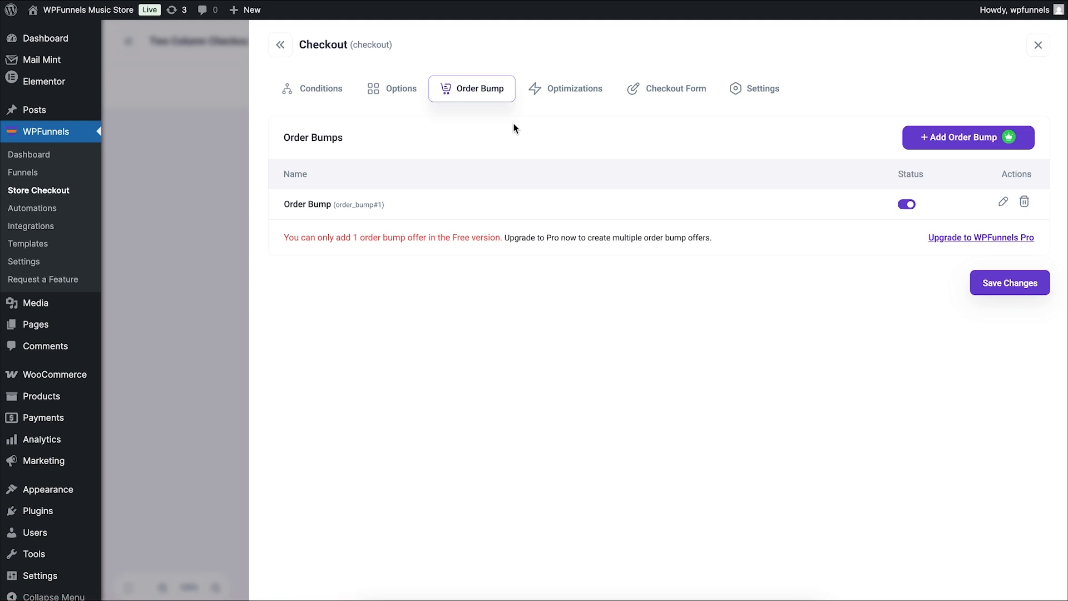
# - Examine the Checkout step's optimizations, form fields and general settings, and return to the funnel canvas
pyautogui.click(563, 99)
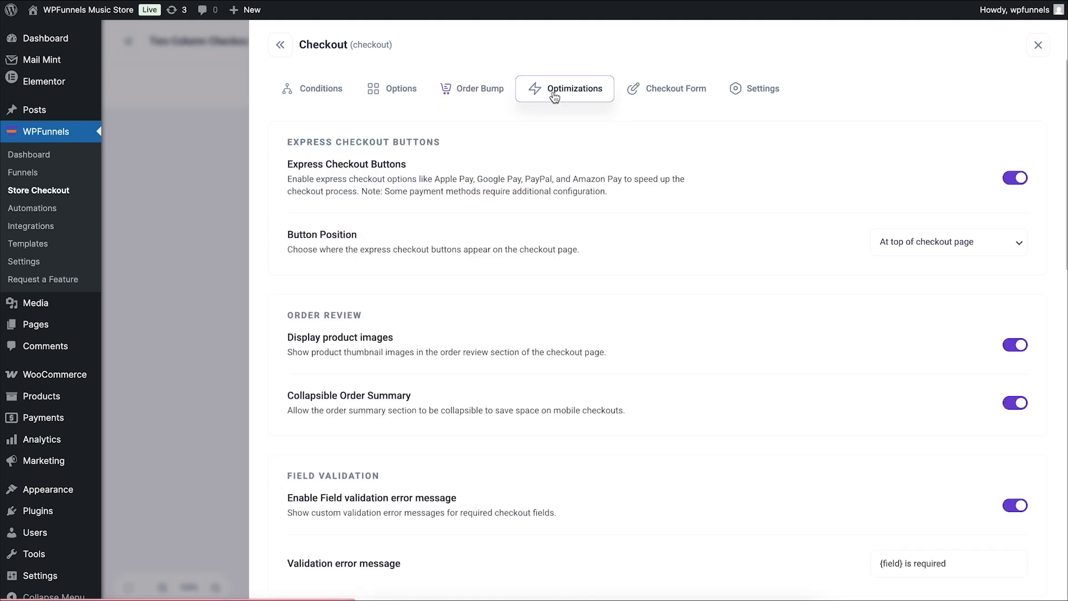
pyautogui.scroll(-7, 590, 182)
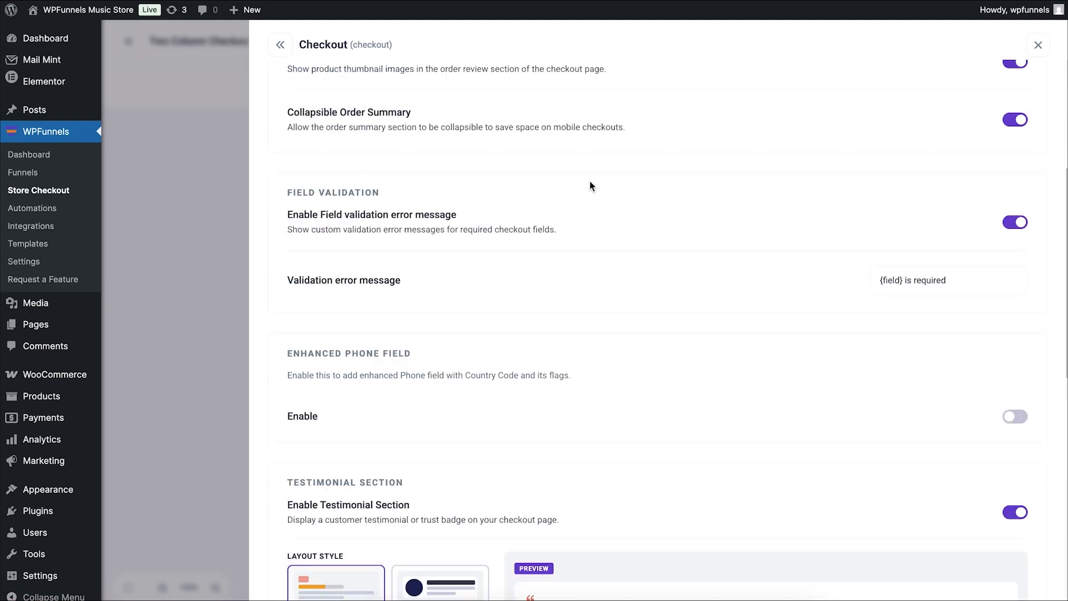
pyautogui.scroll(-5, 590, 185)
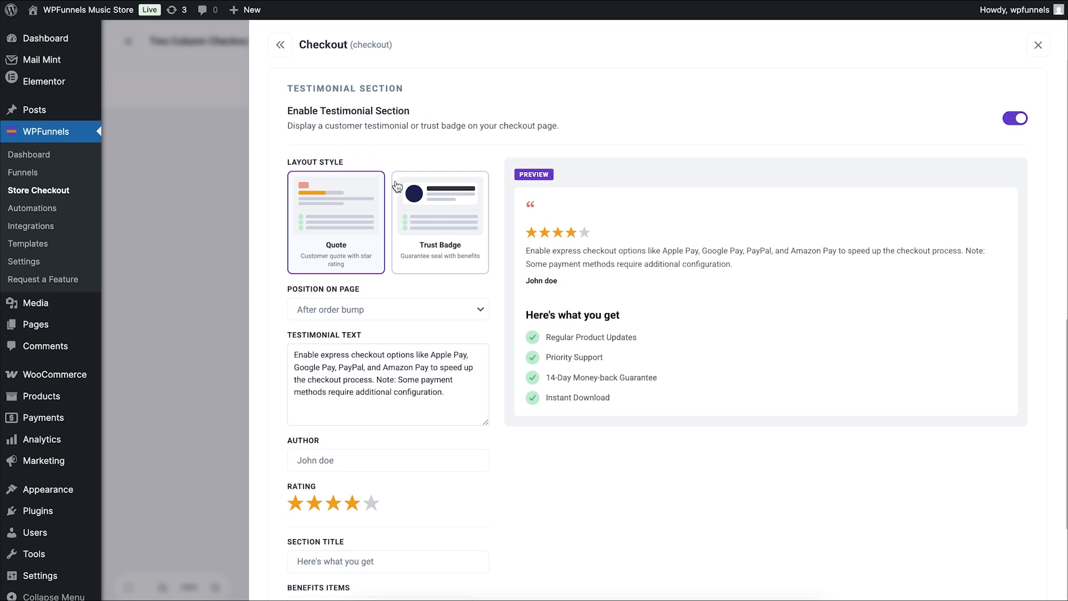
pyautogui.scroll(12, 525, 240)
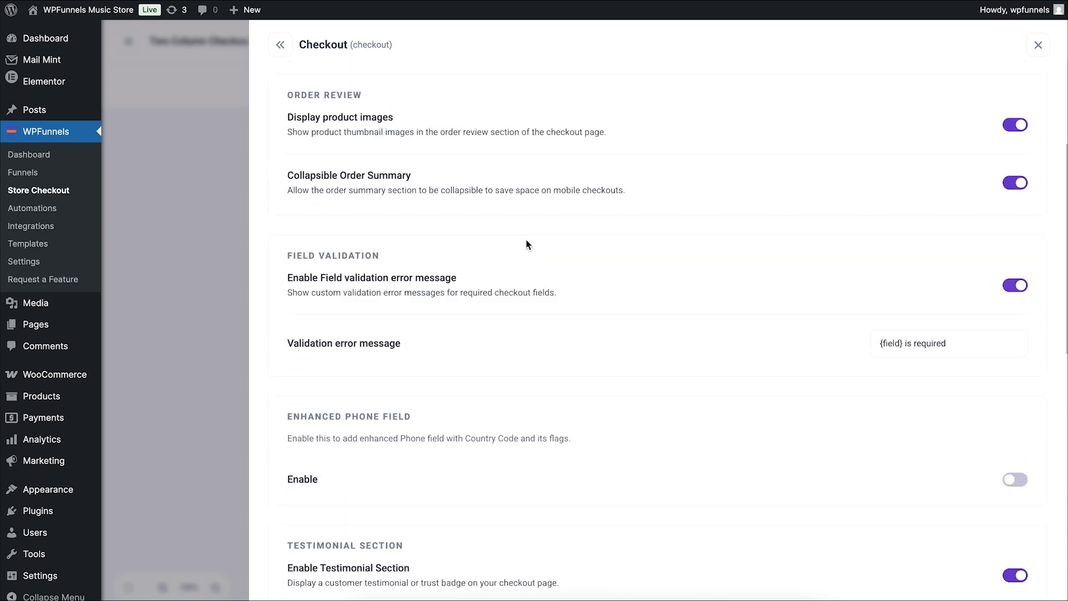
pyautogui.scroll(-5, 555, 332)
pyautogui.scroll(-9, 555, 332)
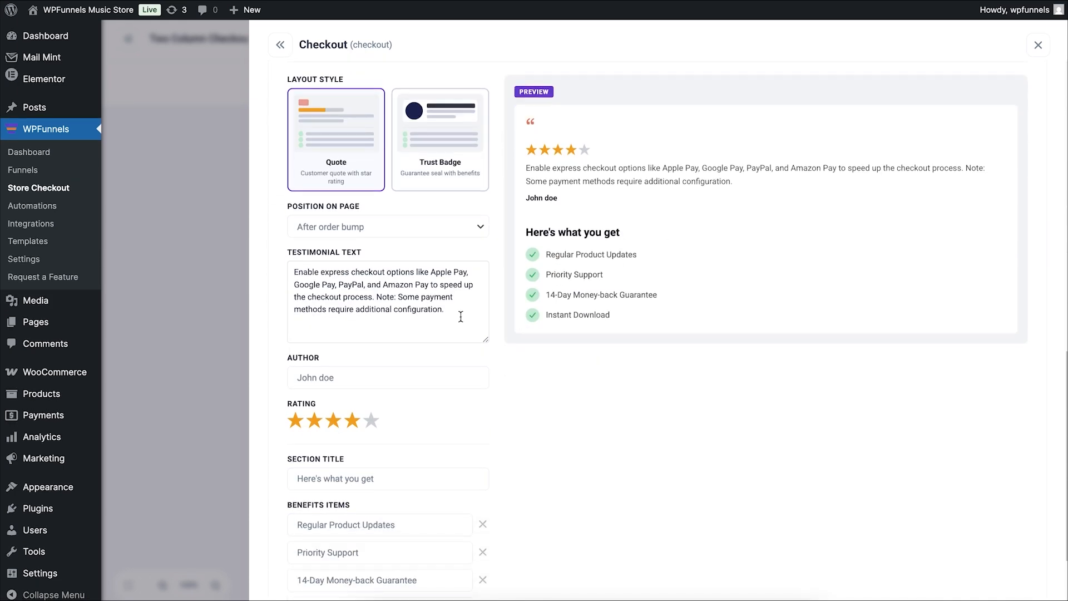
pyautogui.scroll(12, 508, 336)
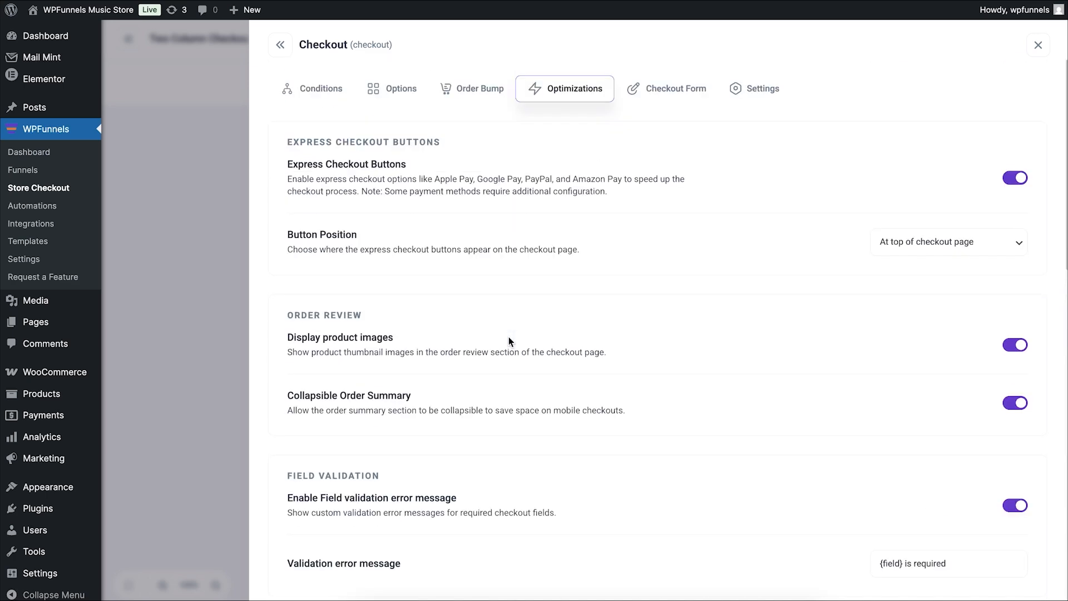
pyautogui.click(671, 99)
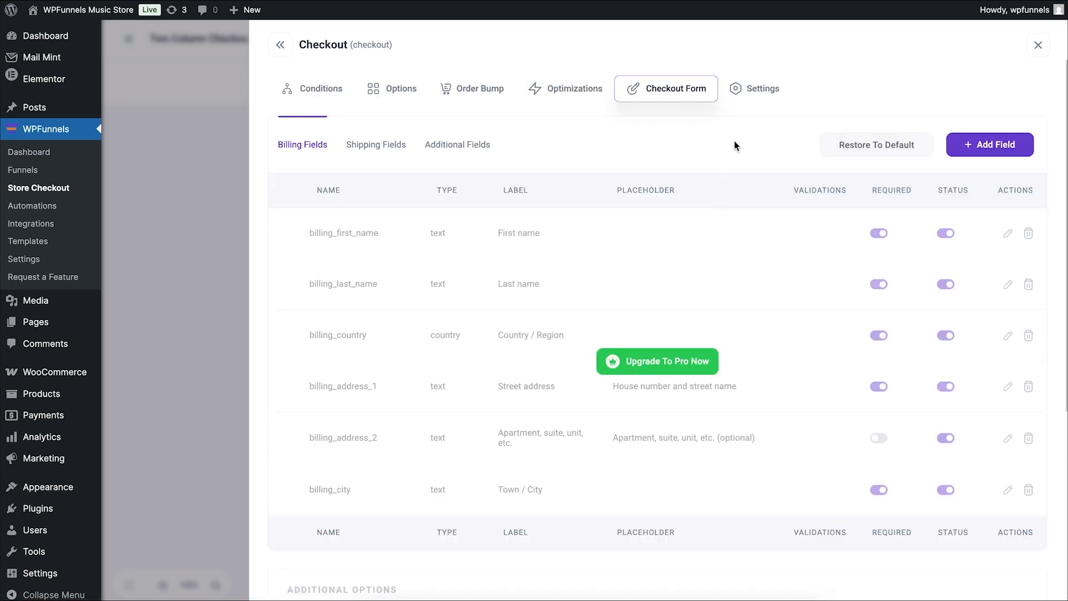
pyautogui.click(751, 98)
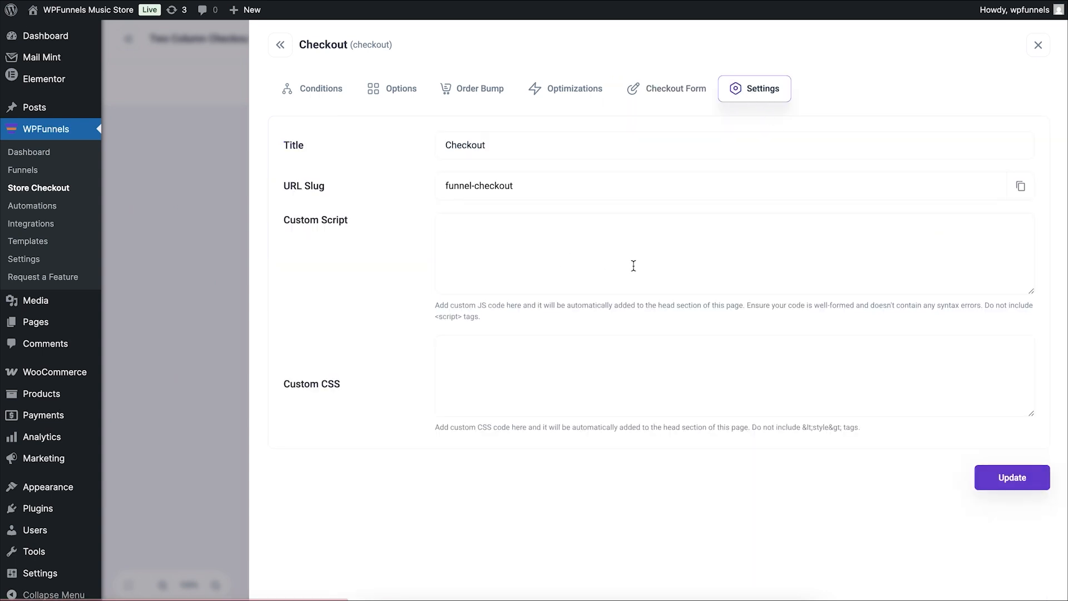
pyautogui.click(212, 200)
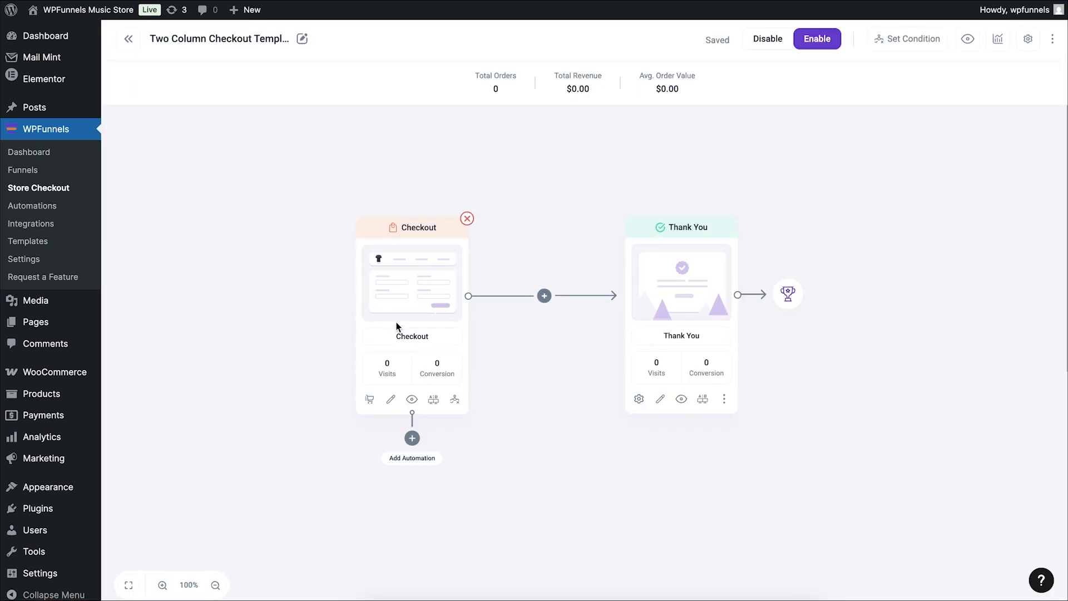
# - Insert an upsell step between the Checkout and Thank You steps
pyautogui.click(544, 296)
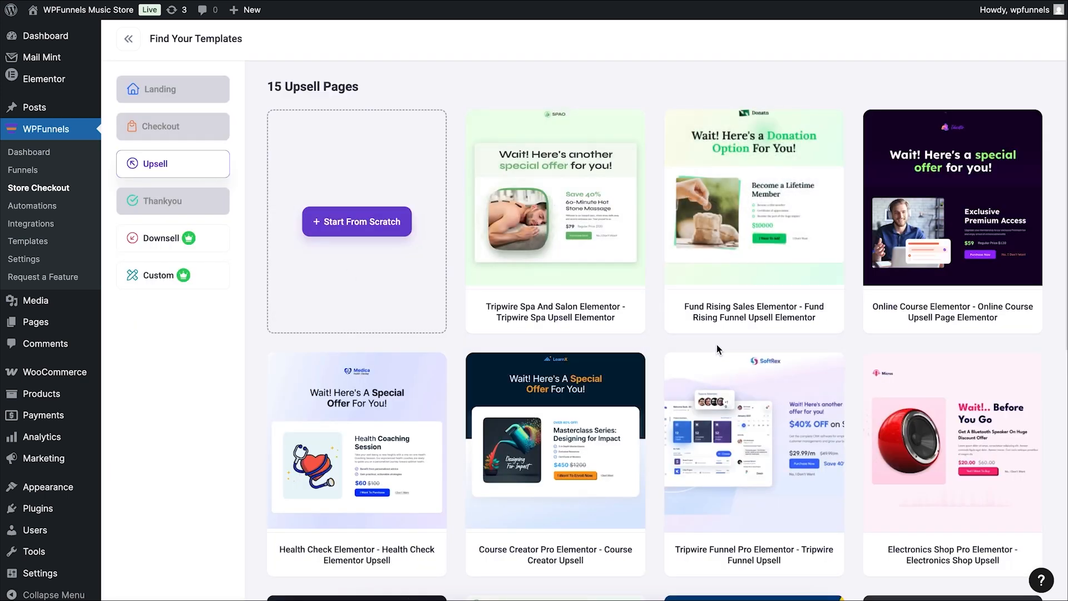
pyautogui.moveTo(768, 469)
pyautogui.click(333, 443)
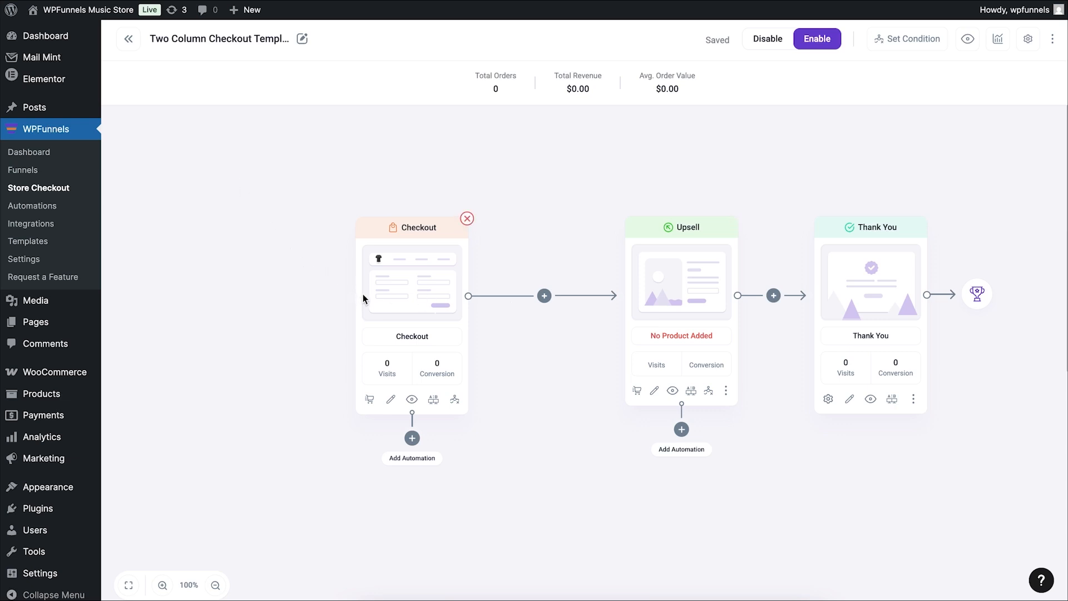
pyautogui.moveTo(445, 267)
pyautogui.moveTo(694, 309)
pyautogui.moveTo(926, 37)
# - Delete the upsell step, connect Thank You to the previous step, and move the Thank You step closer to Checkout
pyautogui.click(736, 218)
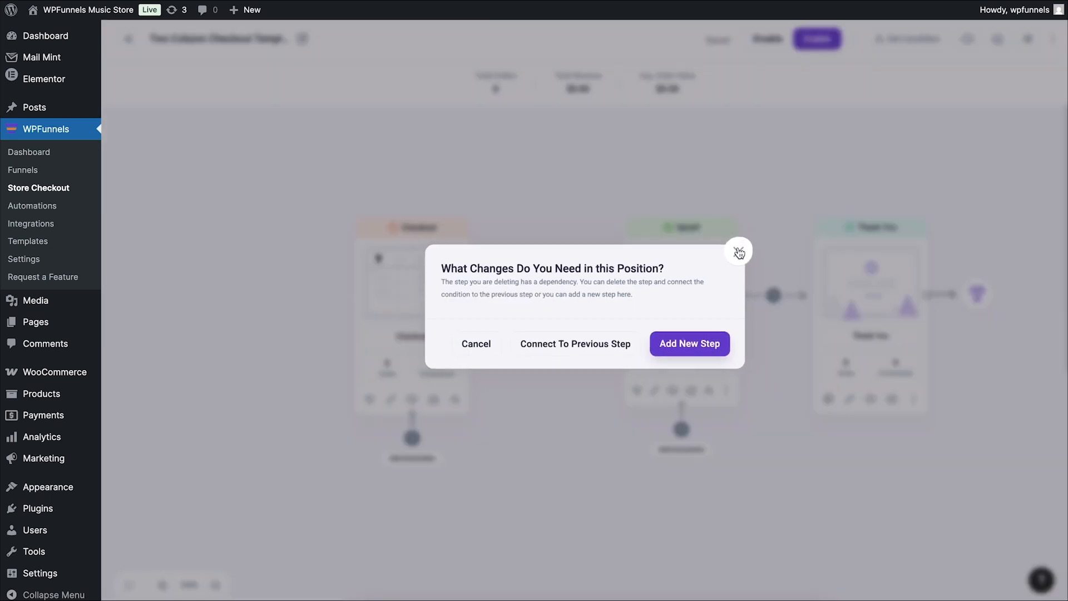
pyautogui.click(592, 348)
pyautogui.moveTo(873, 300); pyautogui.dragTo(667, 298)
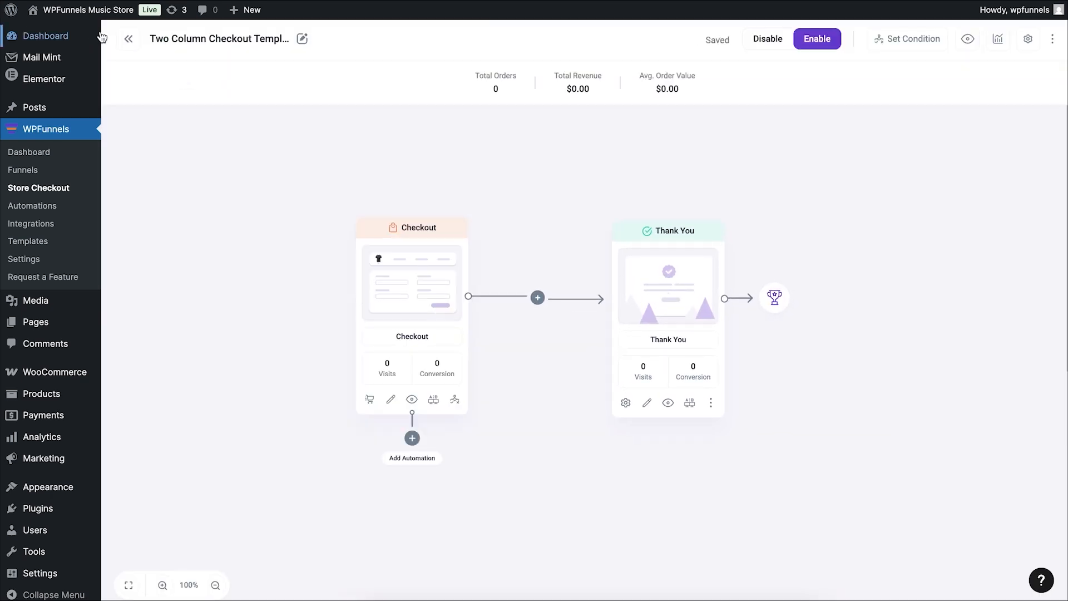
# - Return from the funnel canvas to the list of store checkouts
pyautogui.click(129, 39)
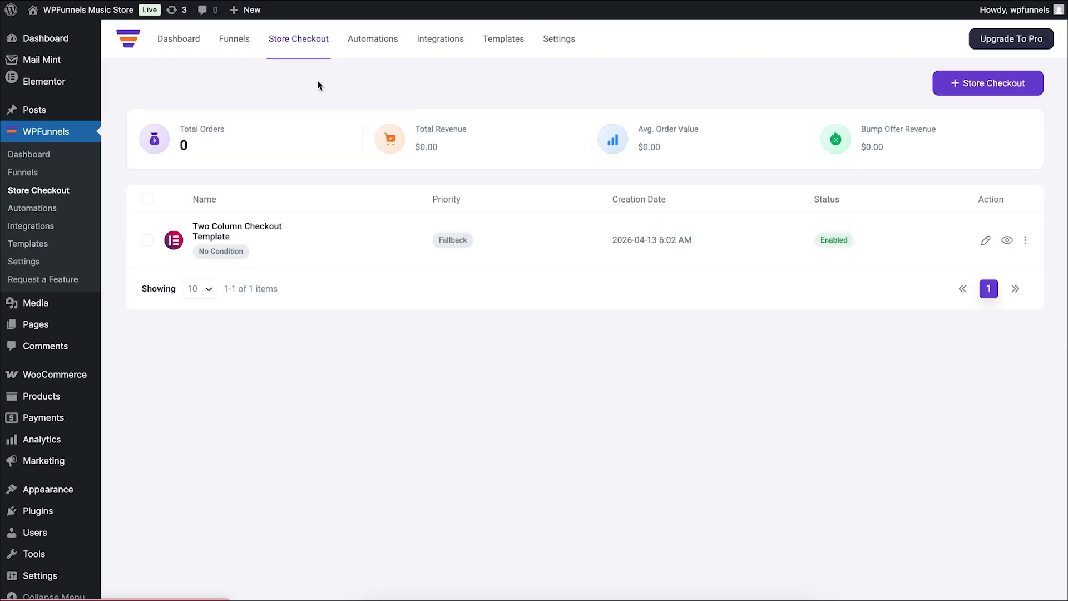